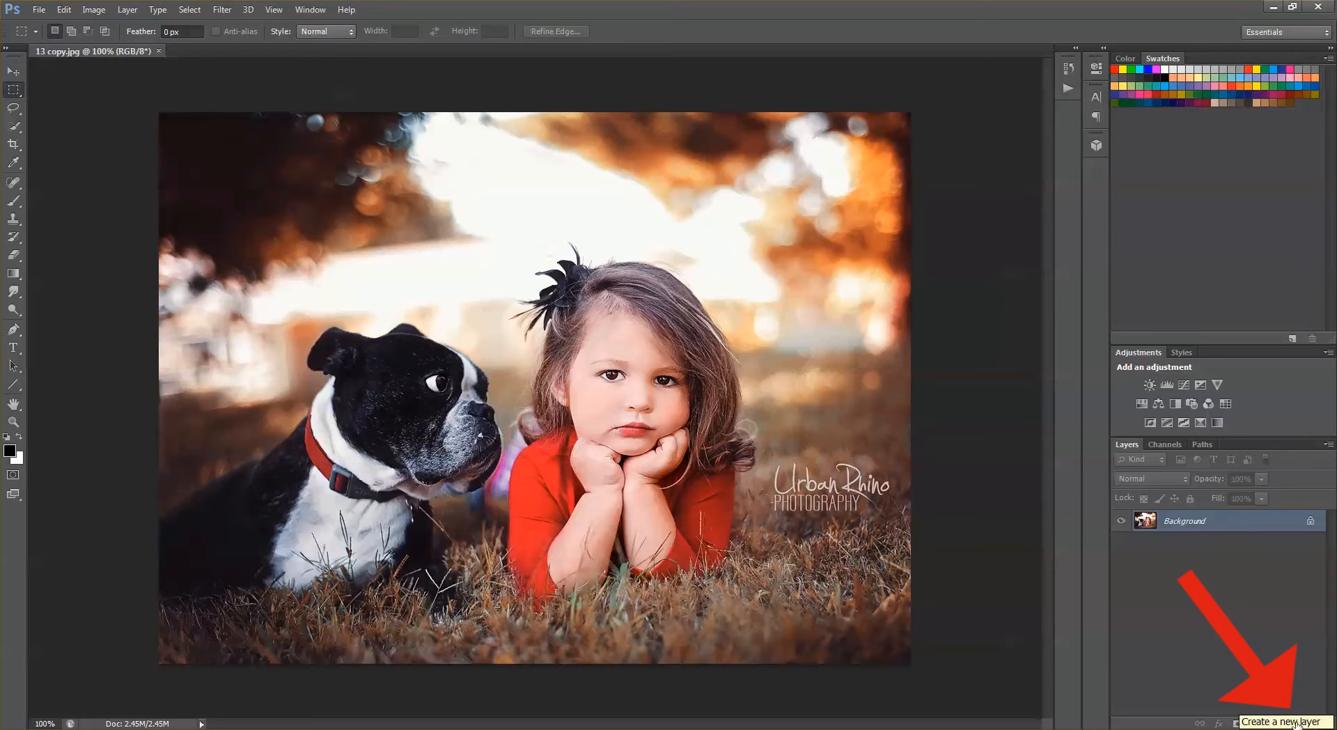
- Create a new empty layer above the Background layer
{"action": "left_click", "coordinate": [1295, 723]}
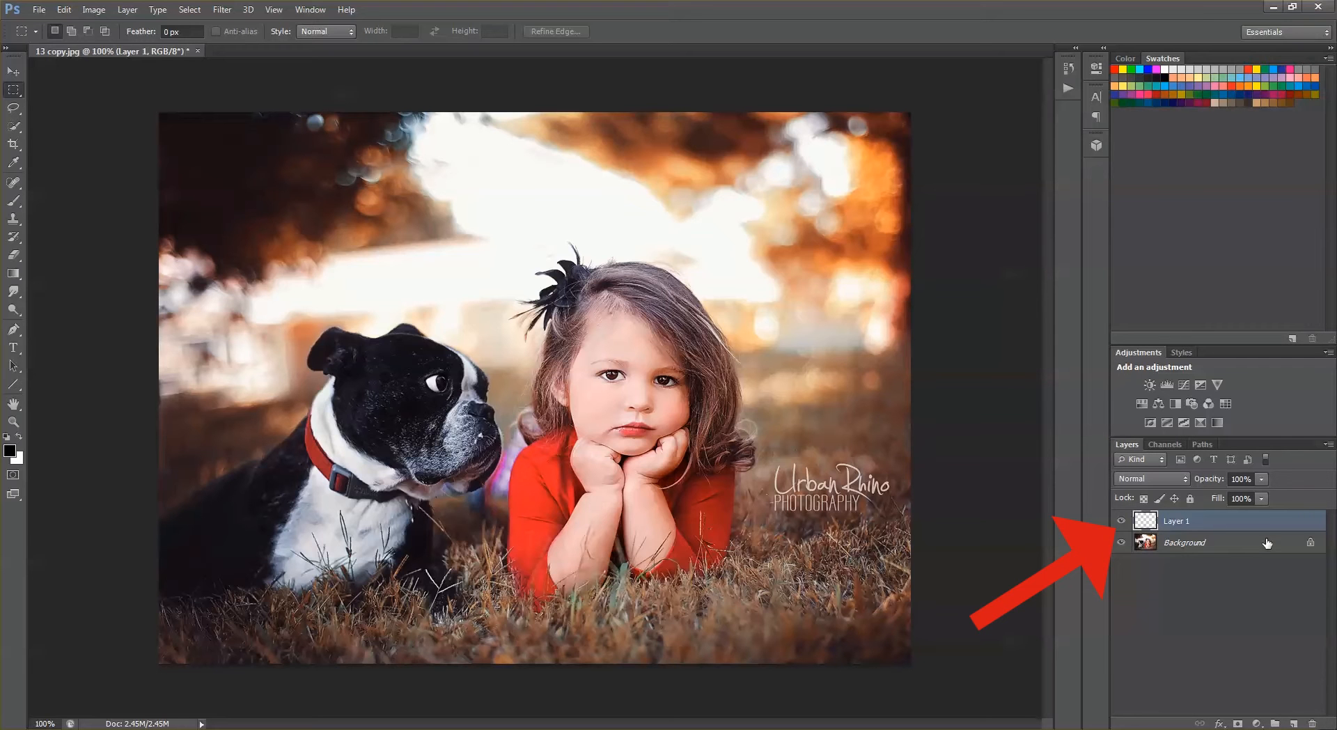
- Hide the Layers panel and display it again
{"action": "left_click", "coordinate": [276, 13]}
{"action": "mouse_move", "coordinate": [300, 12]}
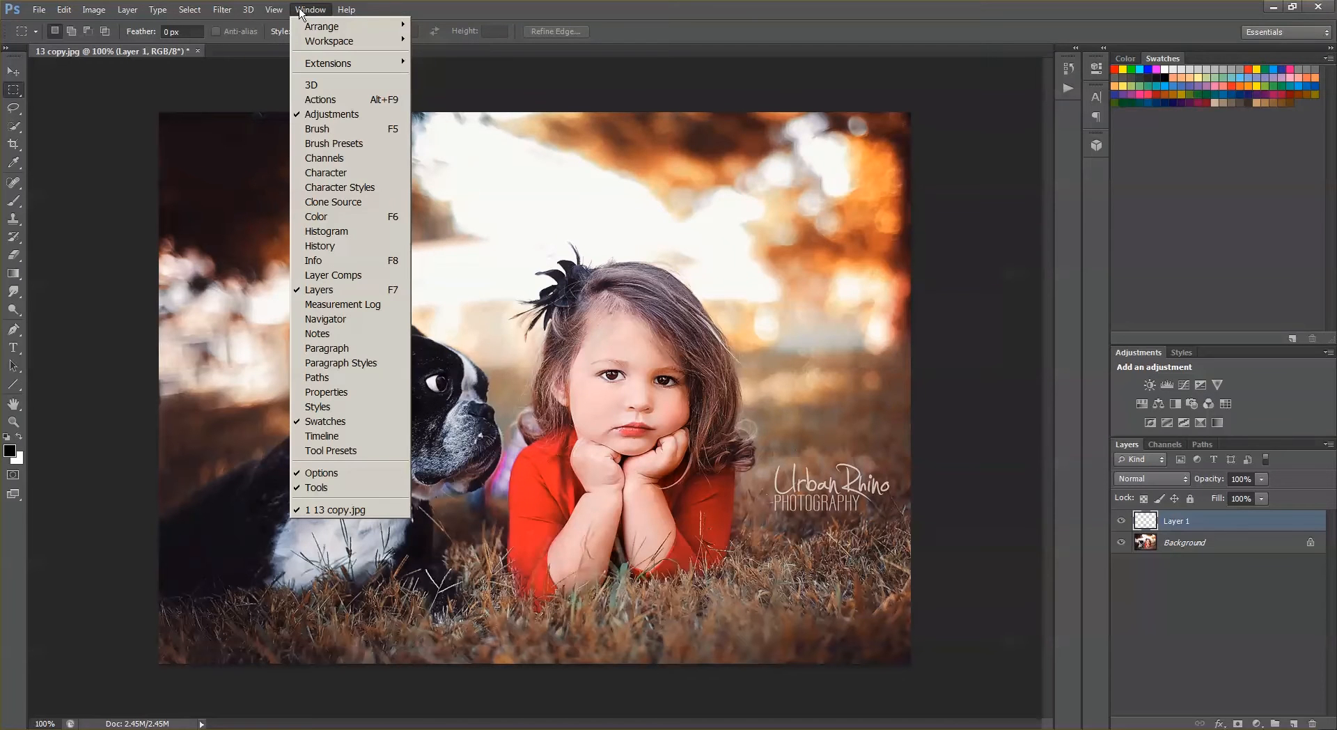
{"action": "left_click", "coordinate": [319, 290]}
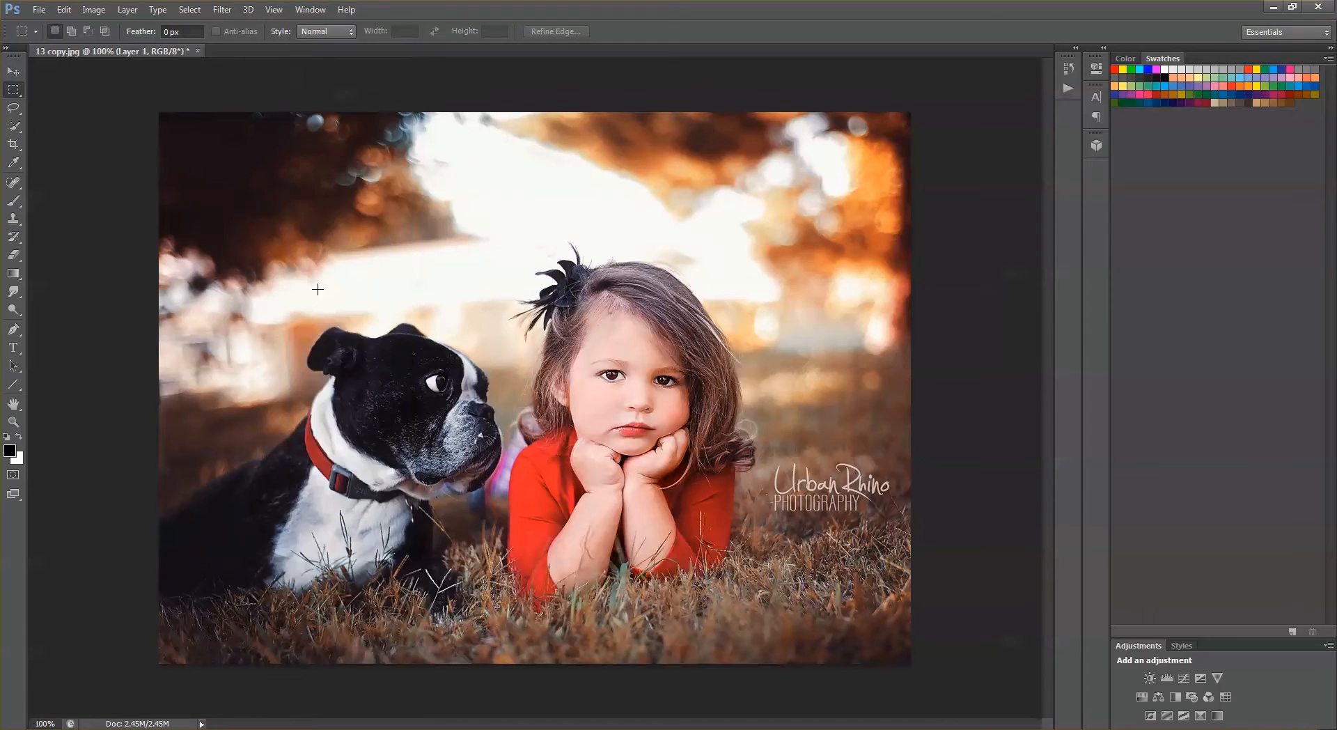
{"action": "left_click", "coordinate": [311, 11]}
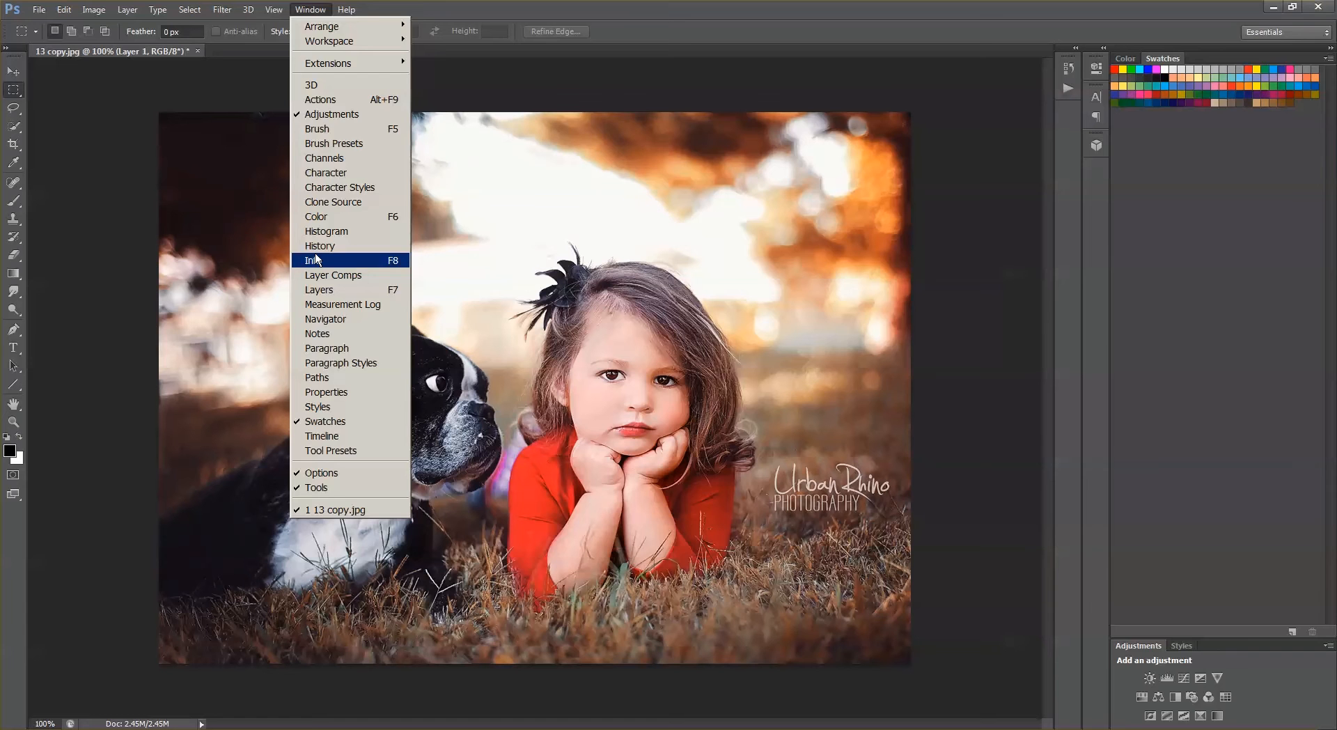
{"action": "left_click", "coordinate": [314, 291]}
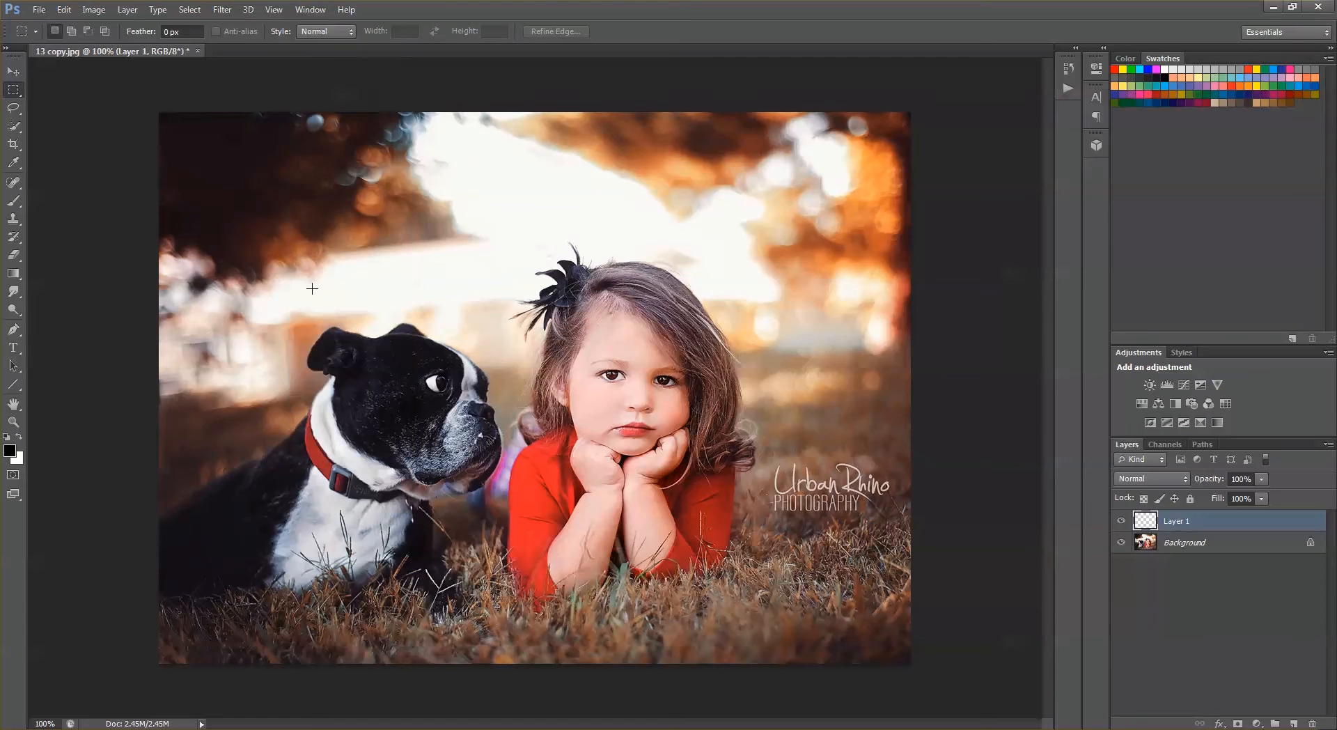
- Rename the new empty layer to Text
{"action": "double_click", "coordinate": [1177, 522]}
{"action": "type", "text": "Text"}
{"action": "left_click", "coordinate": [1241, 524]}
- Add a paragraph text box over the upper-left area of the photo, above the dog, reading "Photoshop"
{"action": "left_click", "coordinate": [13, 347]}
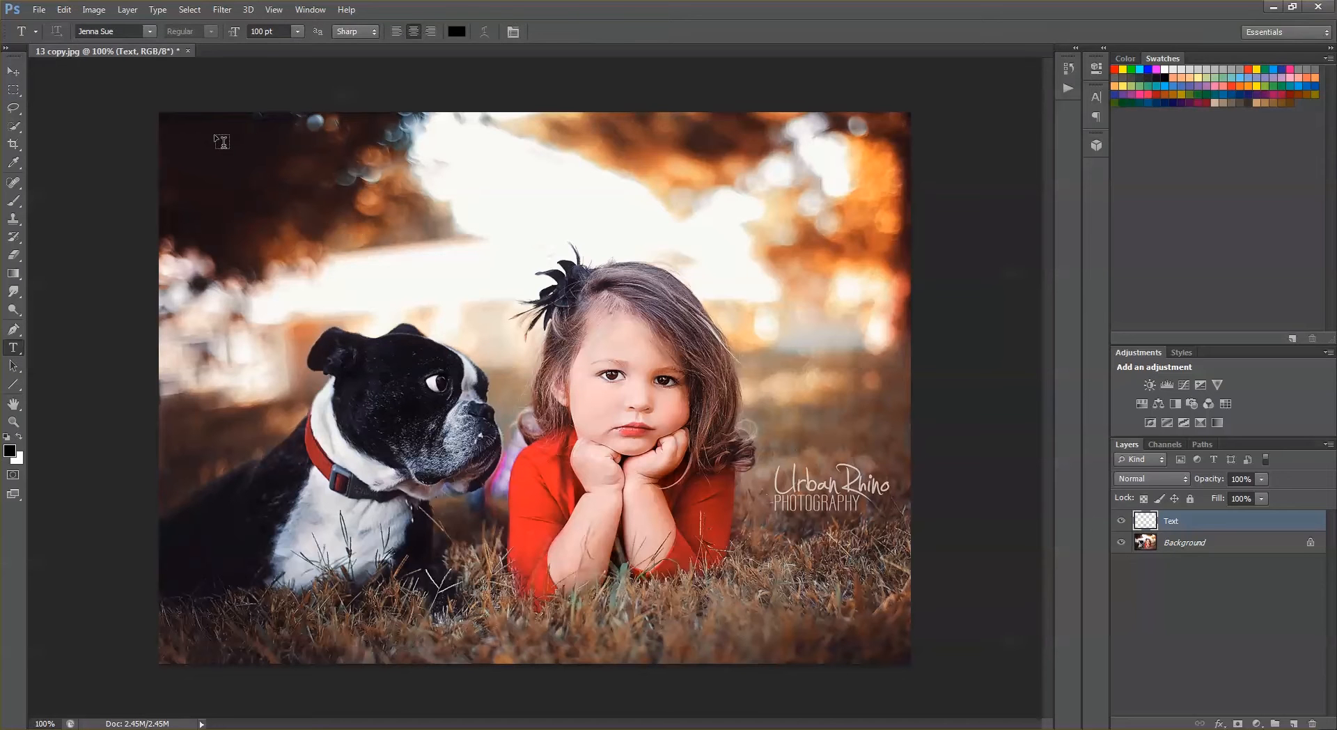
{"action": "left_click_drag", "start_coordinate": [221, 141], "coordinate": [580, 315]}
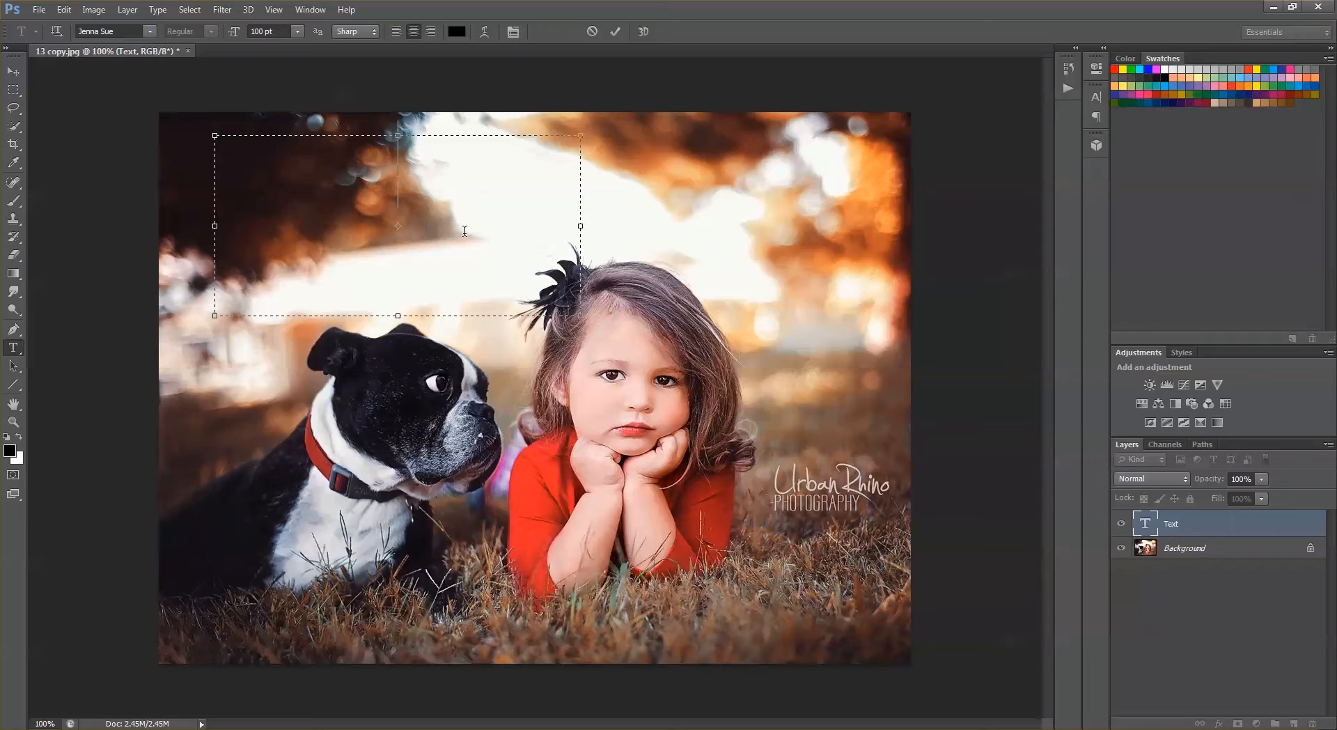
{"action": "type", "text": "Photoshop"}
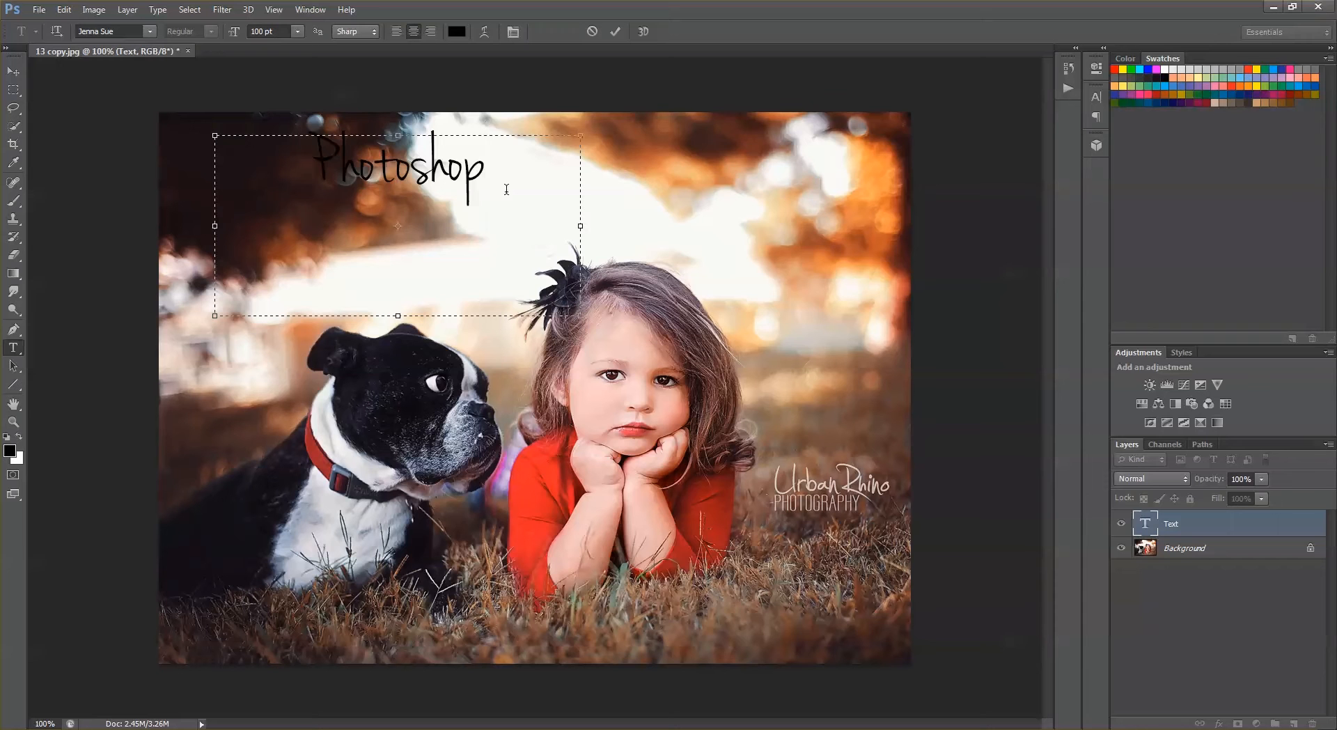
- Set the size of the word "Photoshop" to 150 pt and move it slightly down and left, above the dog
{"action": "left_click_drag", "start_coordinate": [487, 175], "coordinate": [314, 174]}
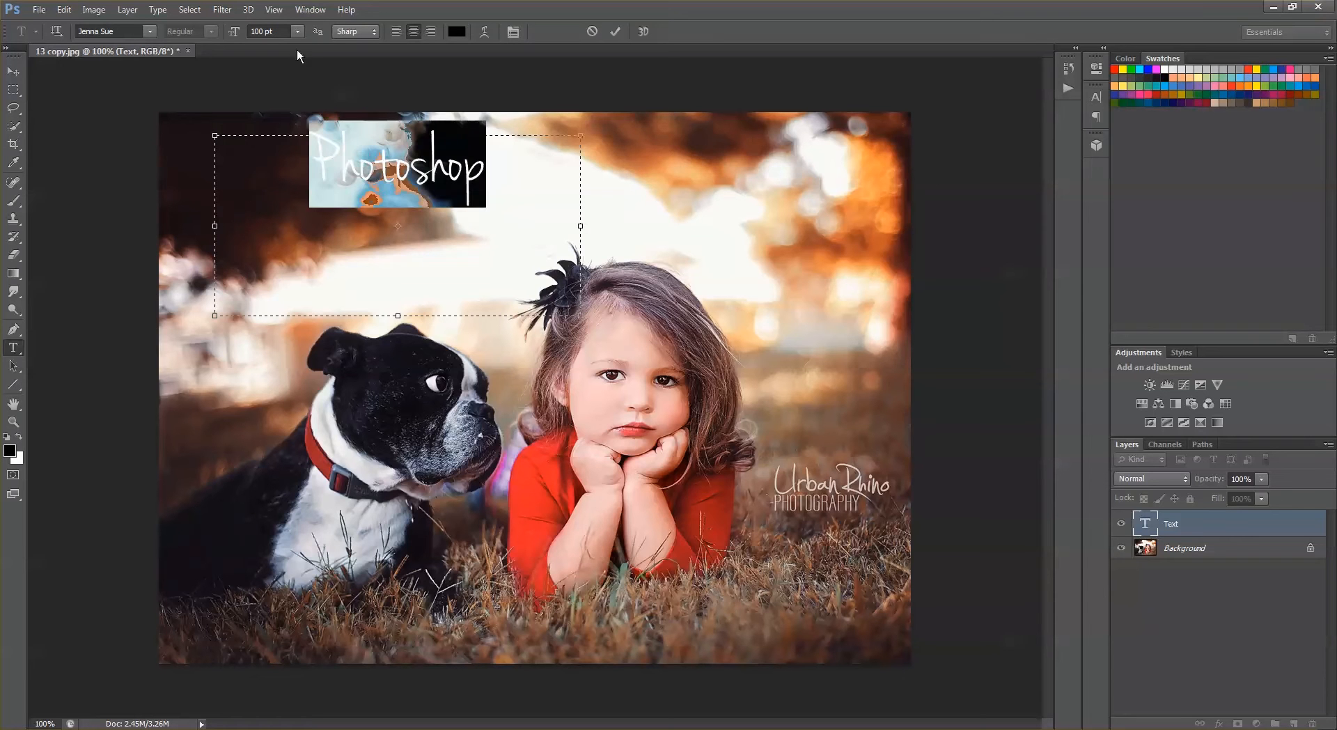
{"action": "left_click", "coordinate": [298, 31]}
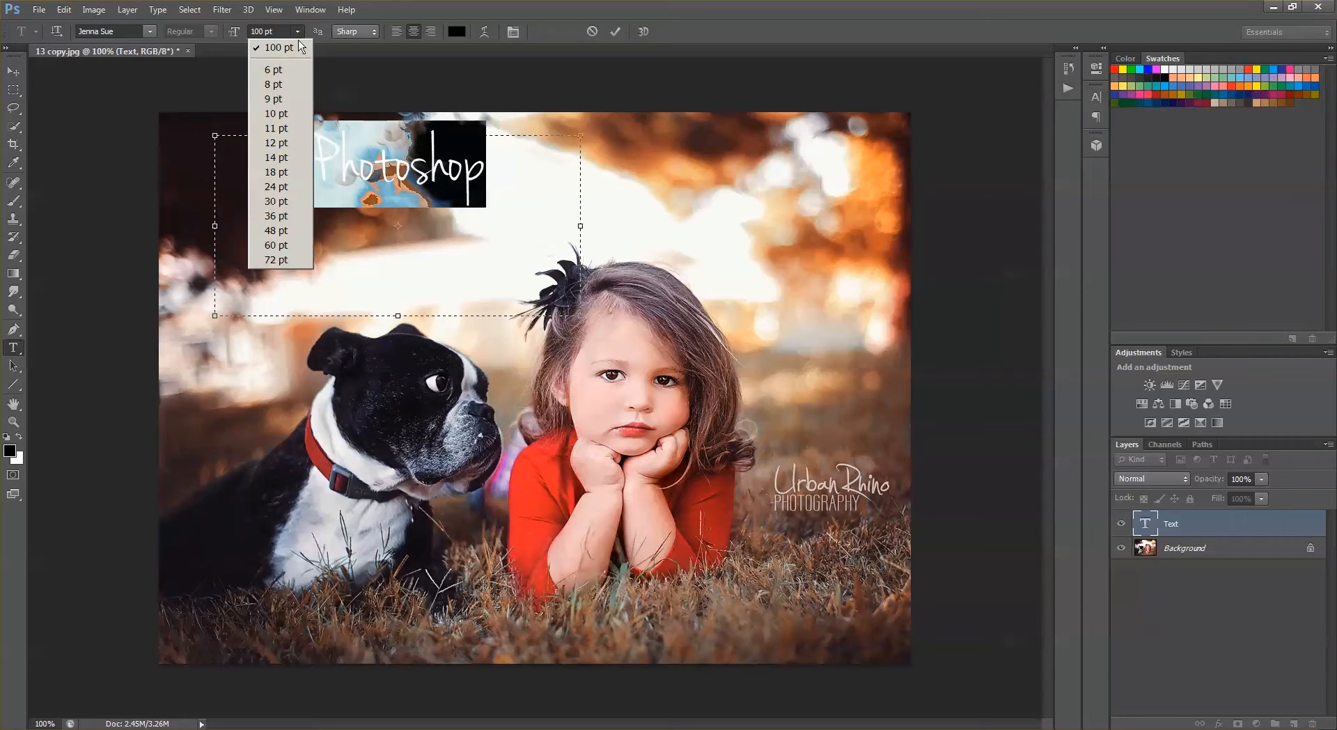
{"action": "left_click", "coordinate": [279, 48]}
{"action": "left_click", "coordinate": [279, 31]}
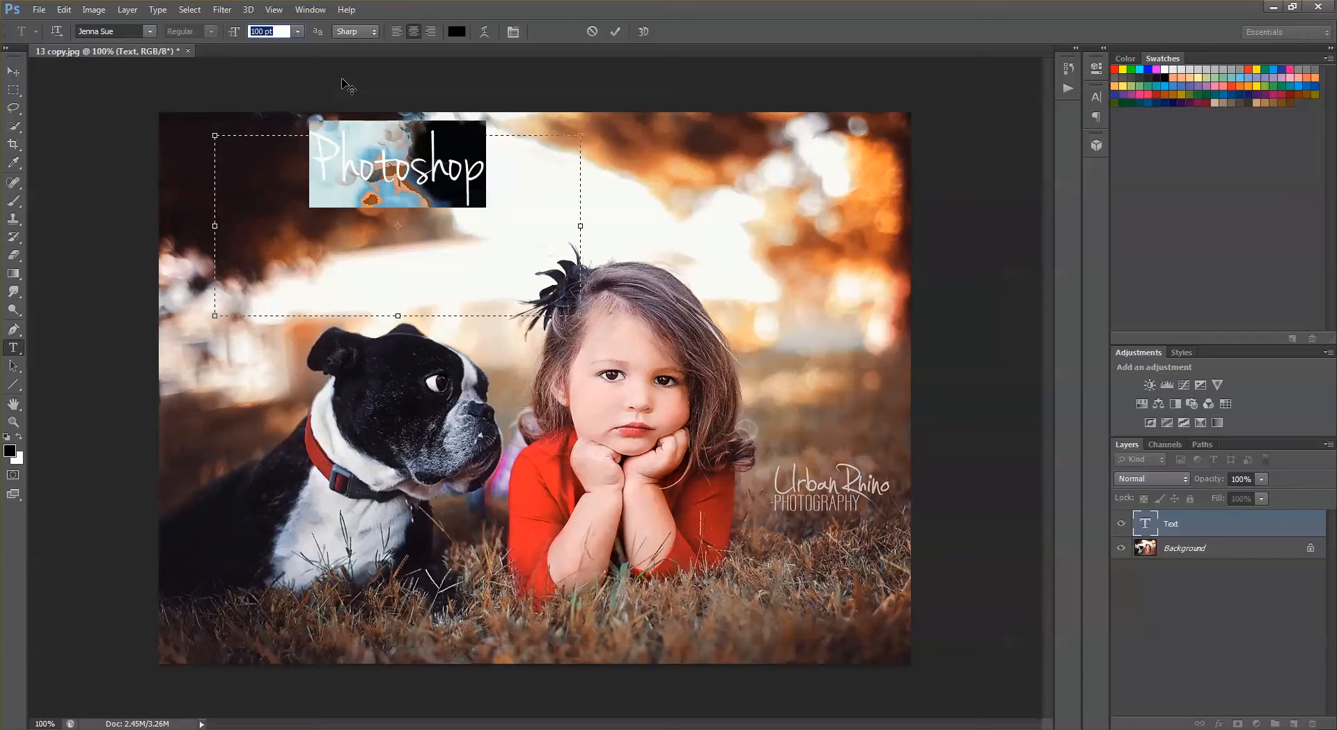
{"action": "type", "text": "150"}
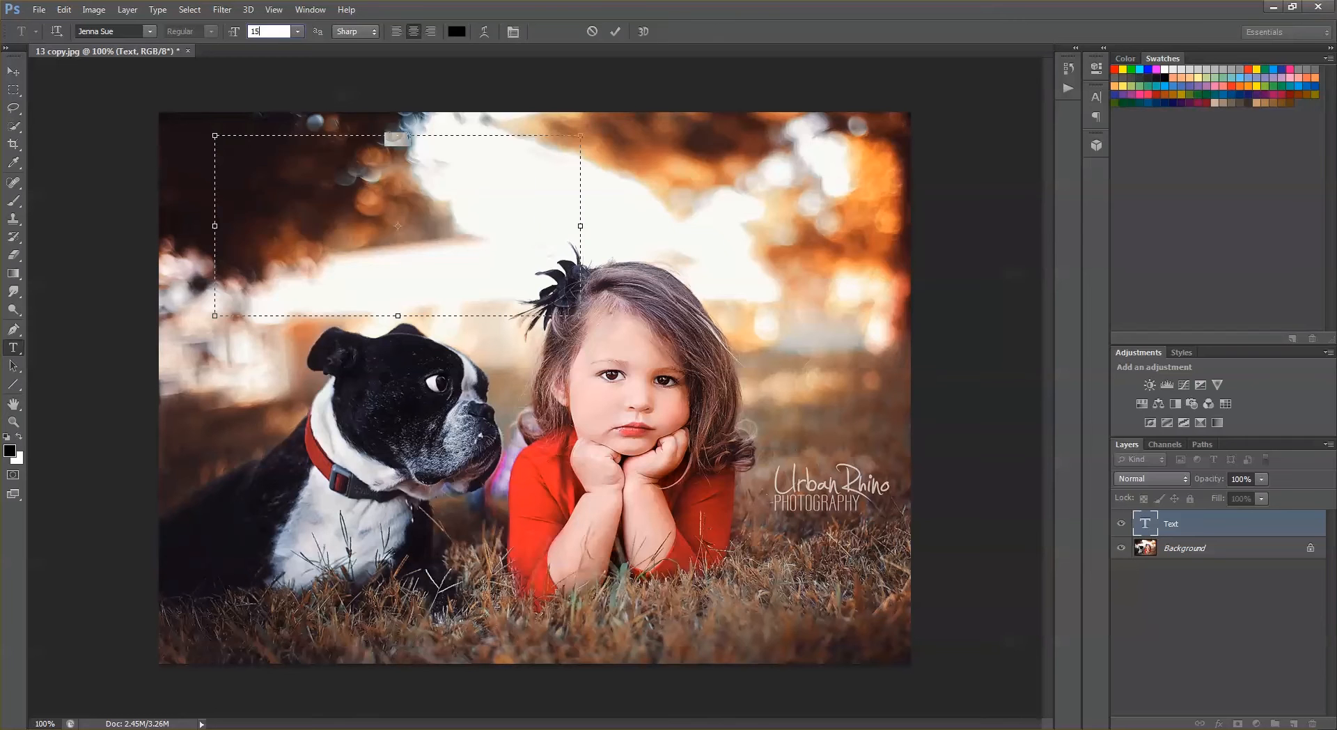
{"action": "key", "text": "Return"}
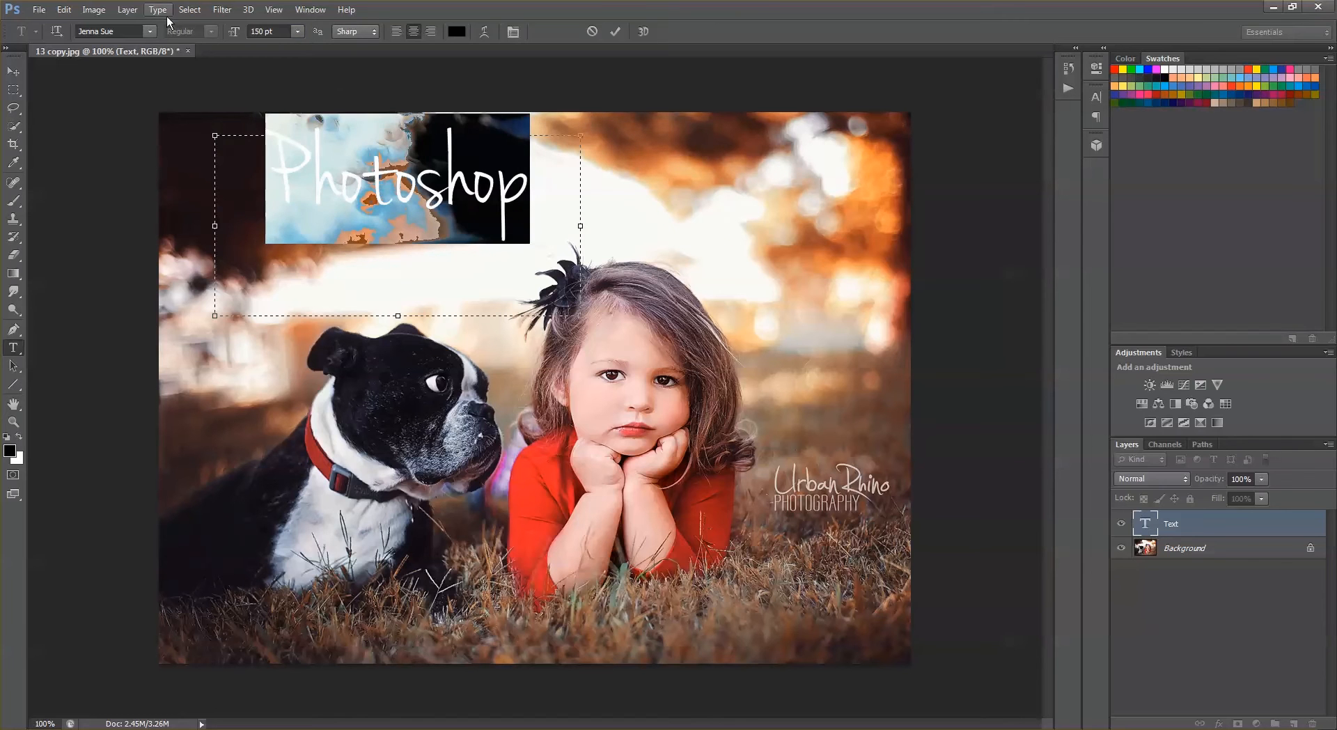
{"action": "left_click", "coordinate": [13, 71]}
{"action": "left_click_drag", "start_coordinate": [370, 175], "coordinate": [308, 220]}
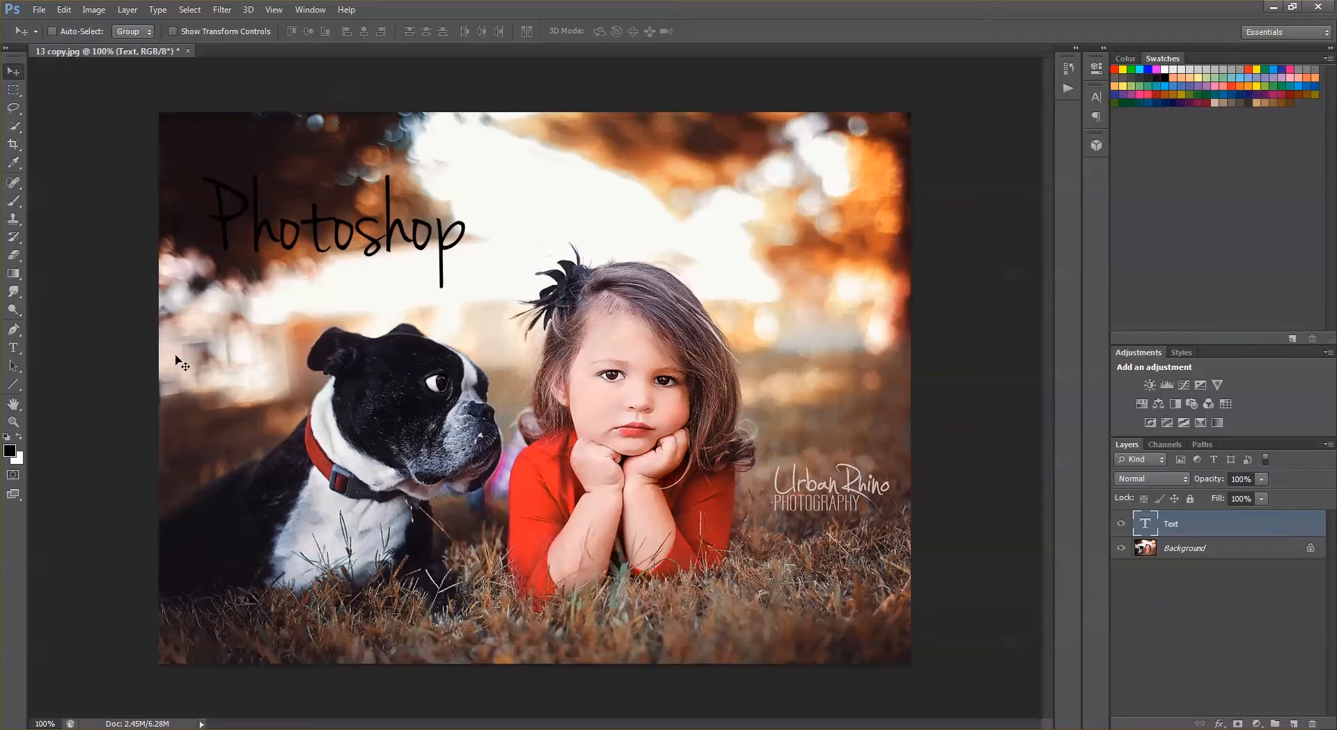
- Rasterize the Text layer and erase a band through the lettering with the Eraser at 100% opacity
{"action": "left_click", "coordinate": [16, 256]}
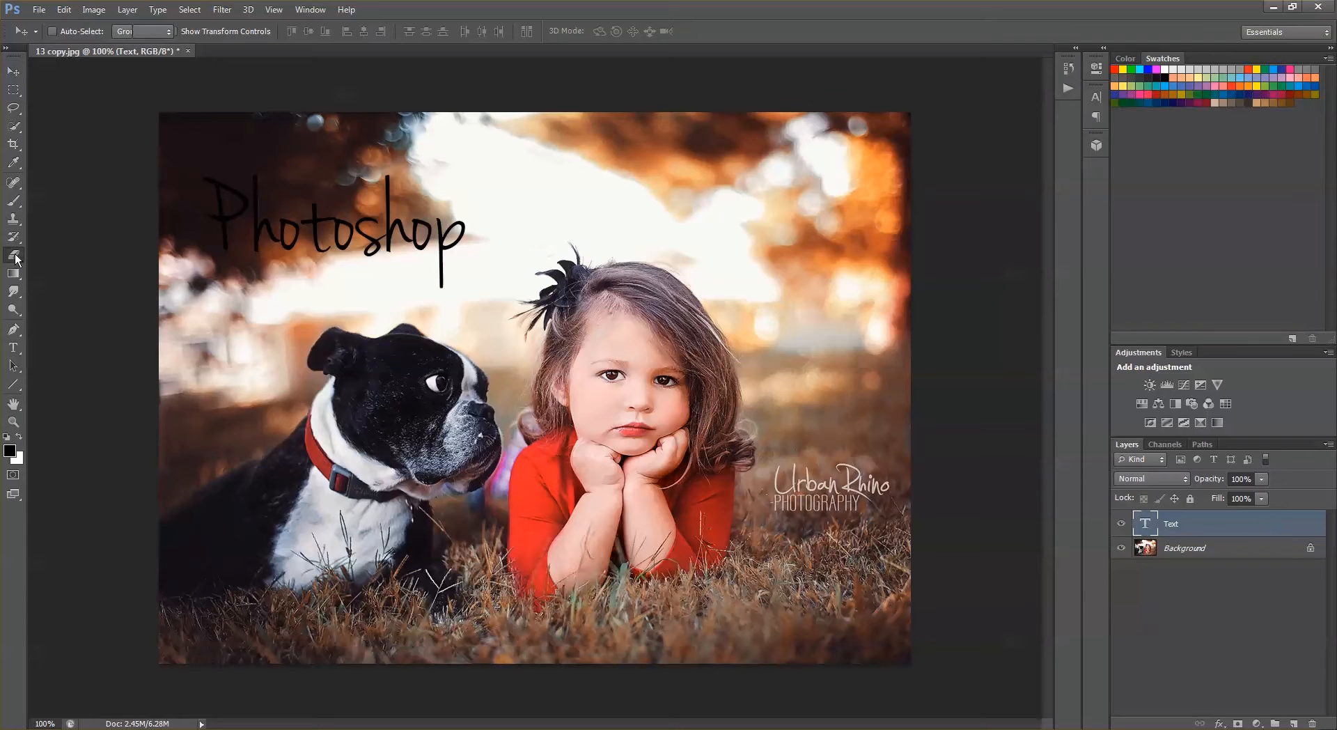
{"action": "left_click", "coordinate": [272, 226]}
{"action": "left_click", "coordinate": [640, 285]}
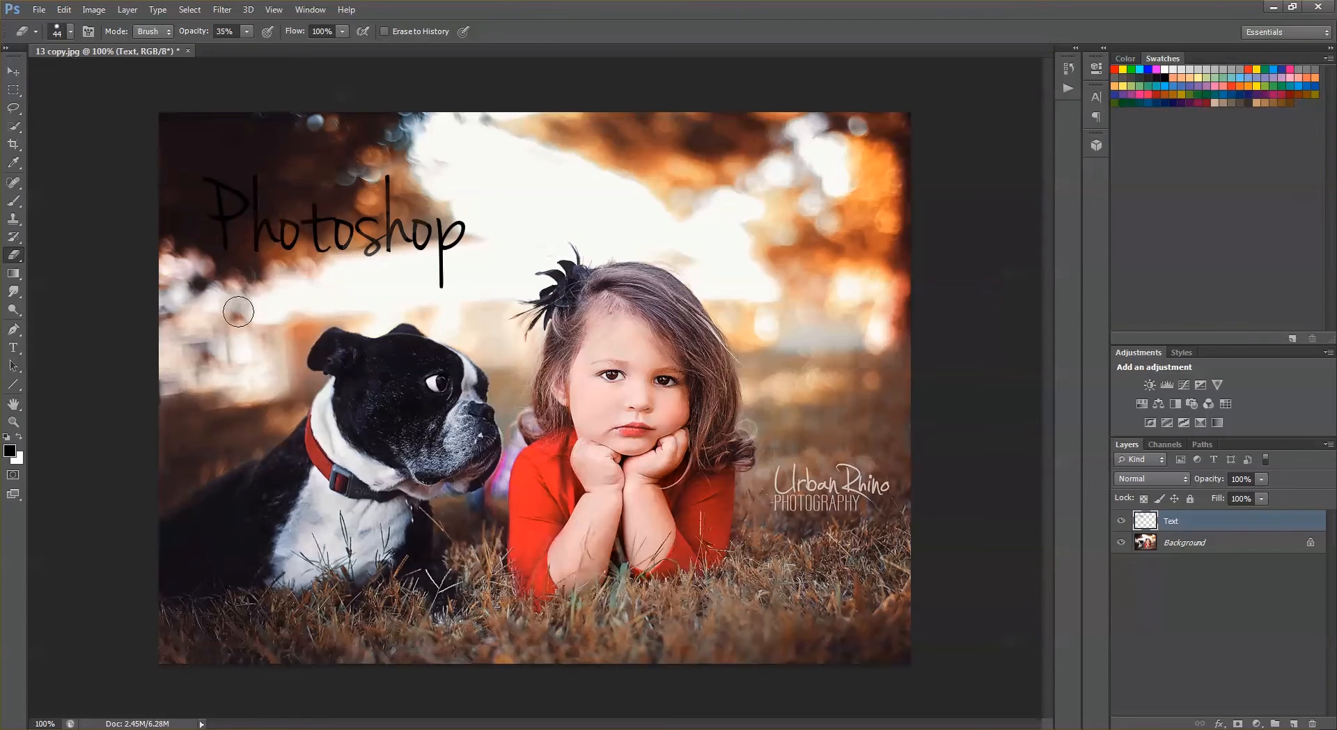
{"action": "left_click", "coordinate": [247, 32]}
{"action": "left_click_drag", "start_coordinate": [245, 44], "coordinate": [386, 52]}
{"action": "left_click_drag", "start_coordinate": [264, 236], "coordinate": [518, 239]}
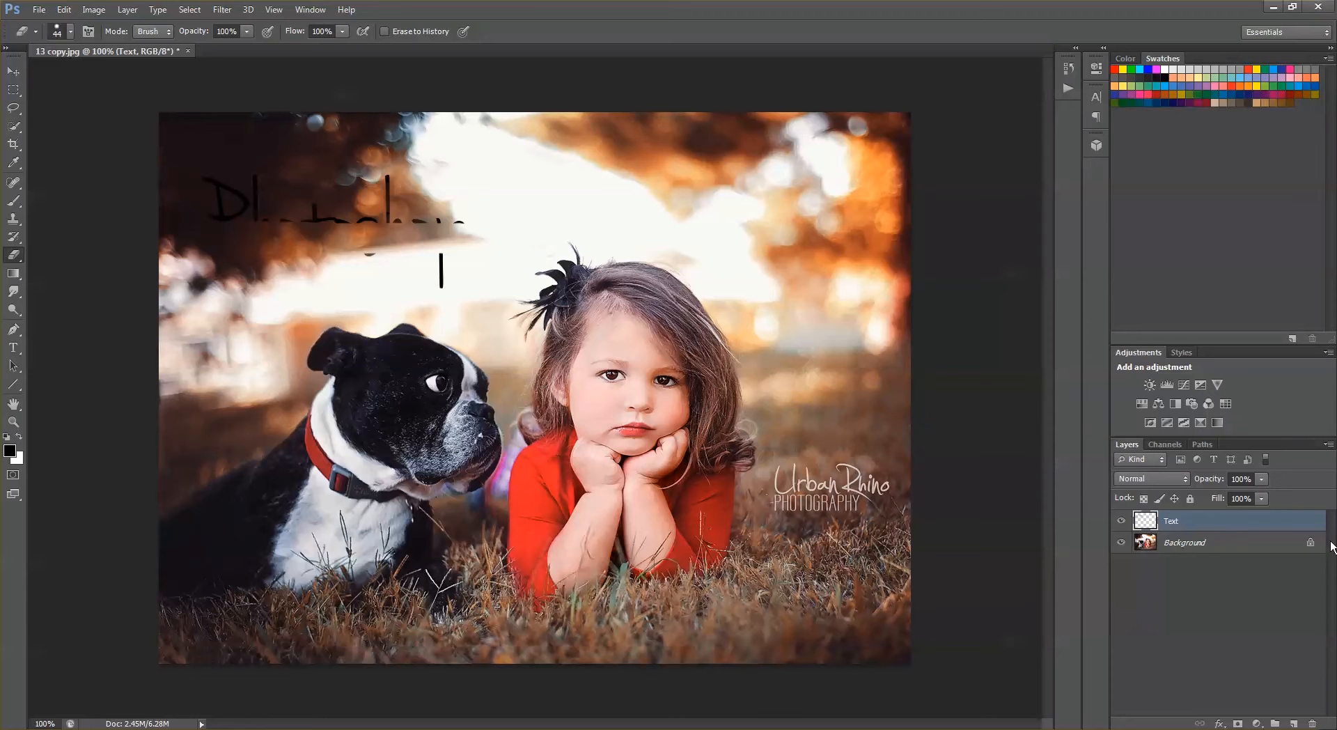
- Delete the Text layer in two different ways, undoing the deletion each time
{"action": "key", "text": "Delete"}
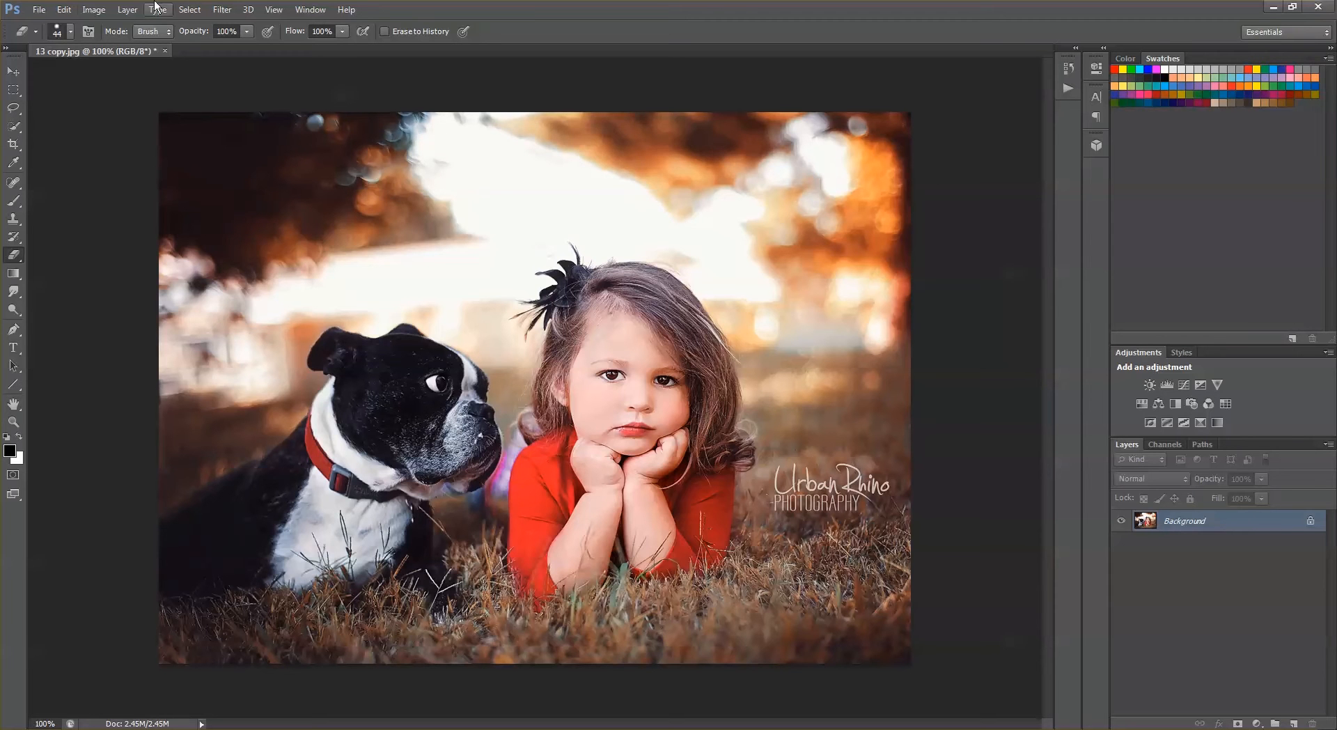
{"action": "left_click", "coordinate": [63, 10]}
{"action": "left_click", "coordinate": [81, 26]}
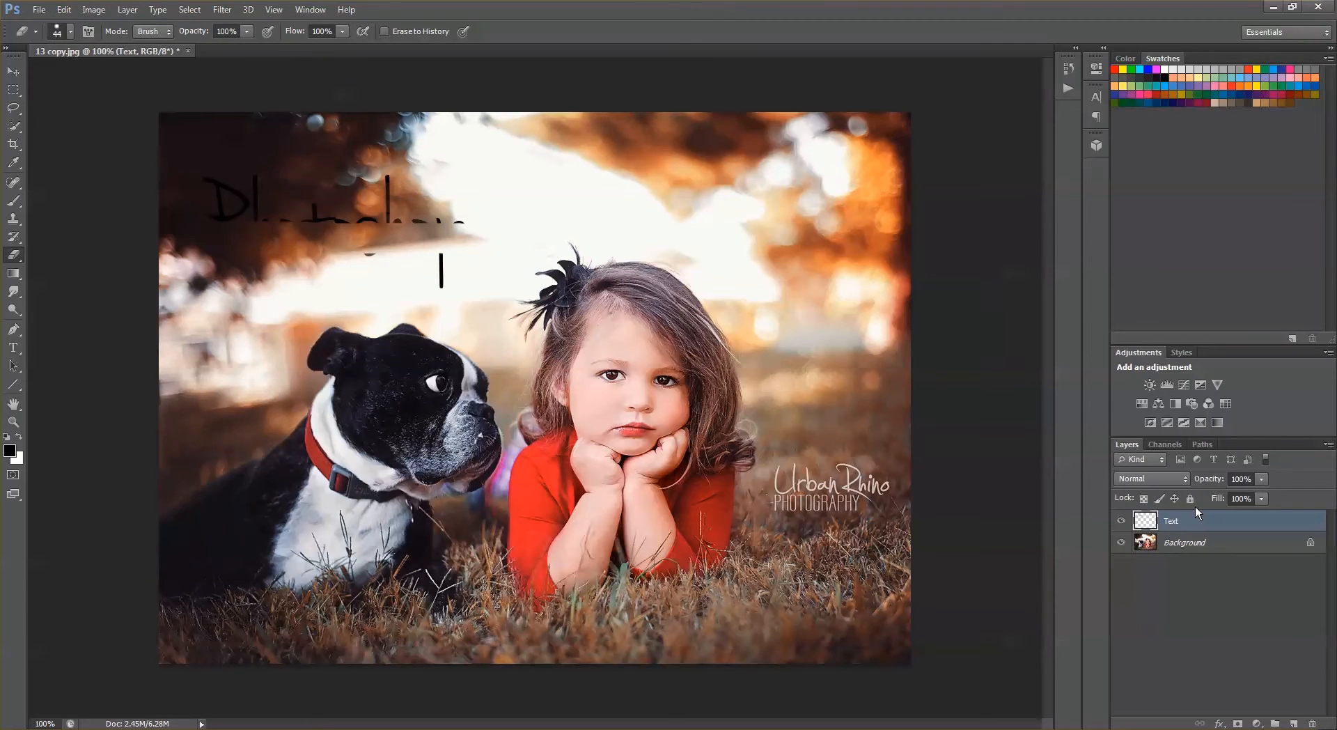
{"action": "right_click", "coordinate": [1225, 528]}
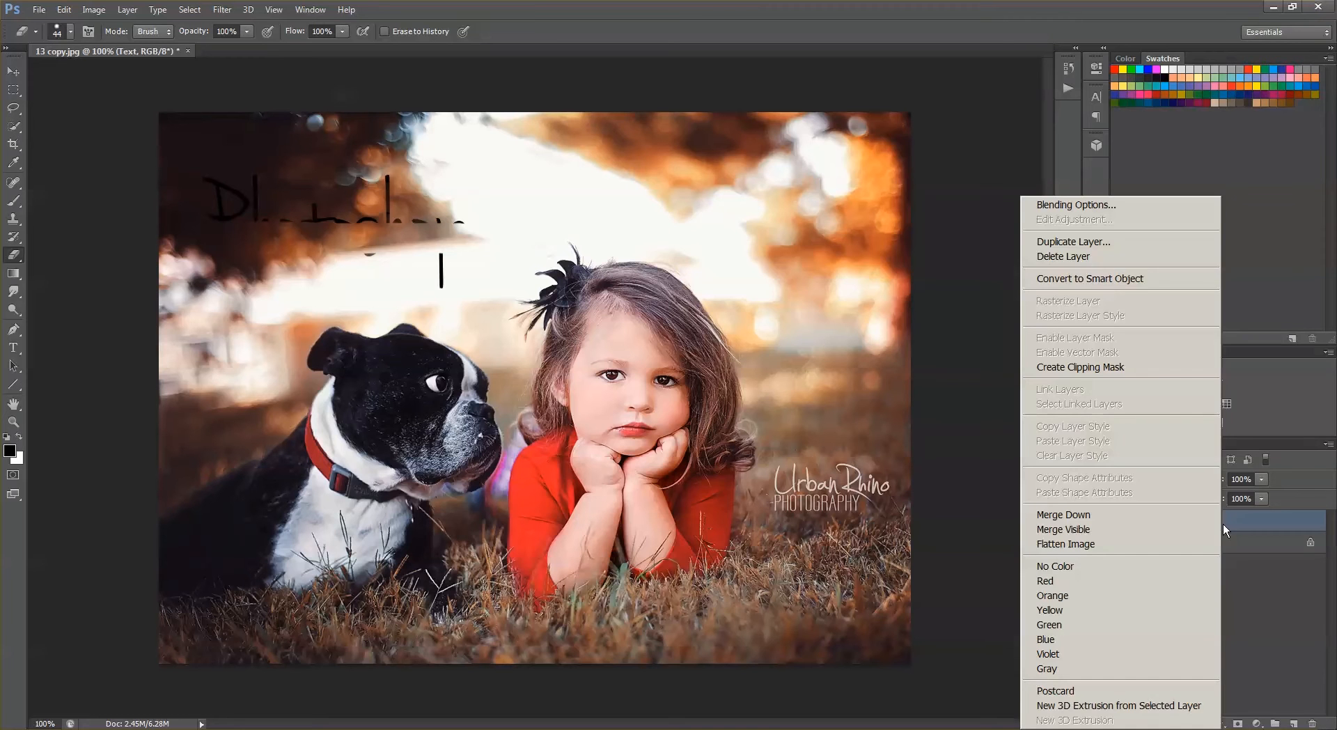
{"action": "left_click", "coordinate": [1087, 256]}
{"action": "left_click", "coordinate": [619, 276]}
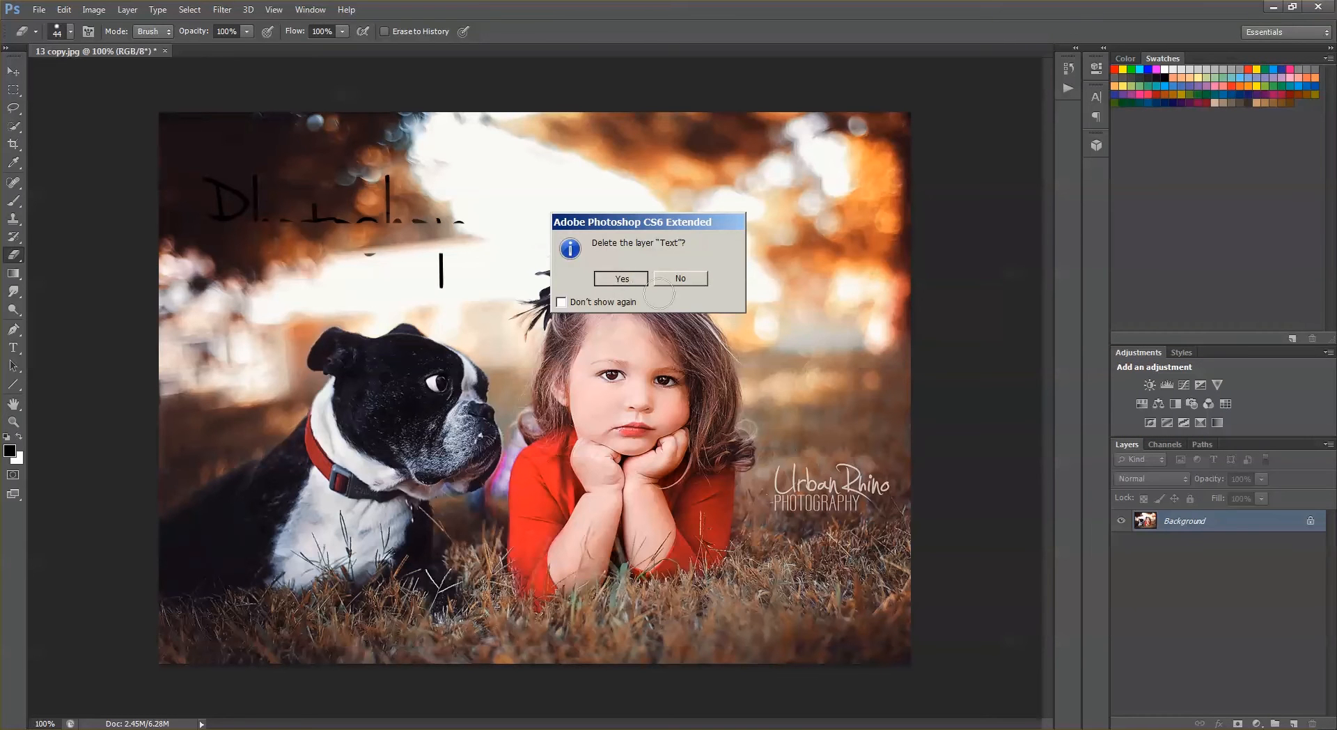
{"action": "left_click", "coordinate": [69, 11]}
{"action": "left_click", "coordinate": [80, 23]}
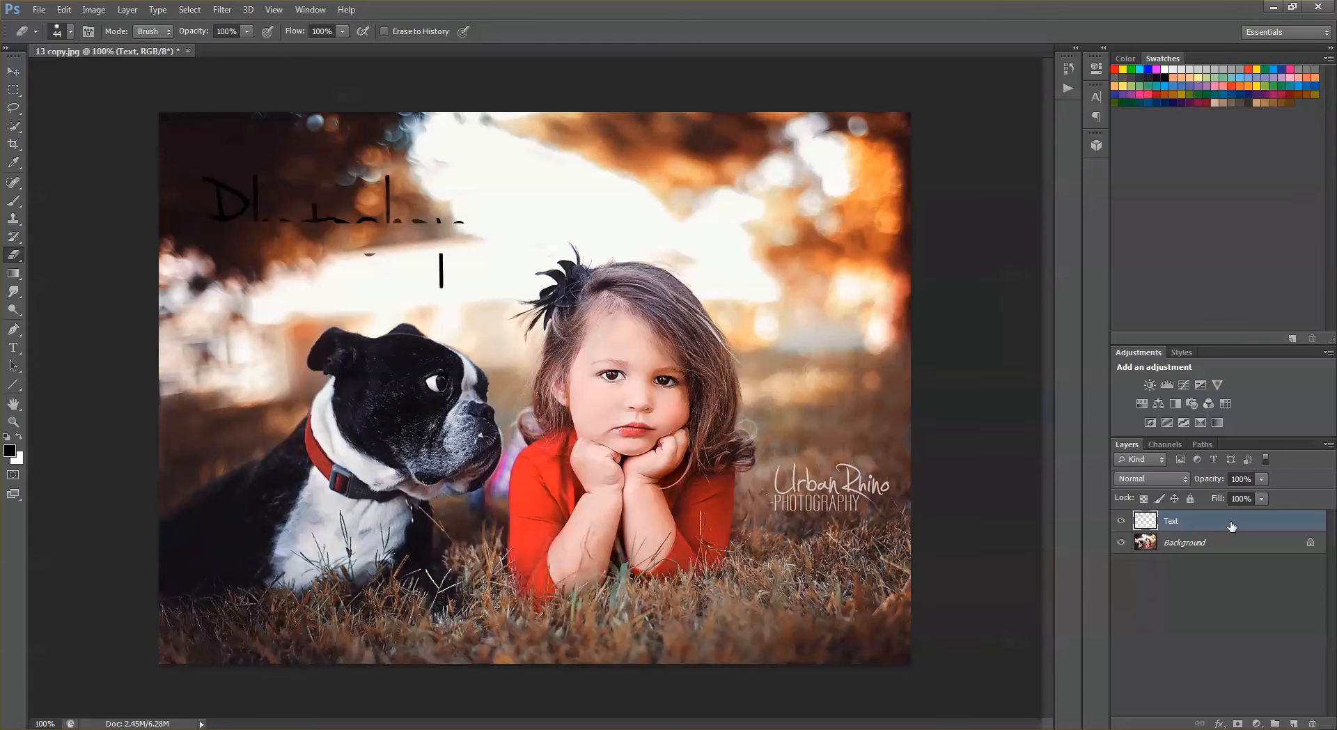
- Delete the partly erased Text layer
{"action": "key", "text": "Delete"}
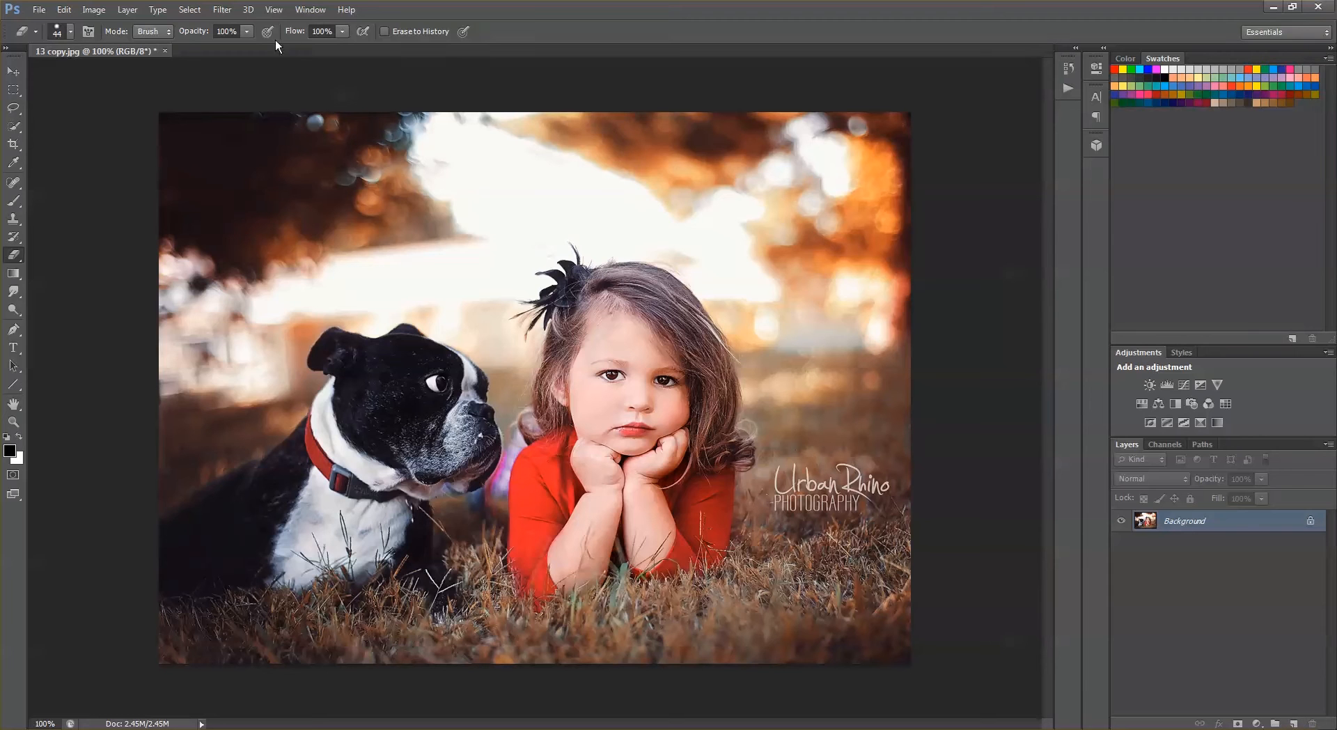
- Create another new layer, naming it Text in the New Layer dialog, and delete it again
{"action": "left_click", "coordinate": [134, 12]}
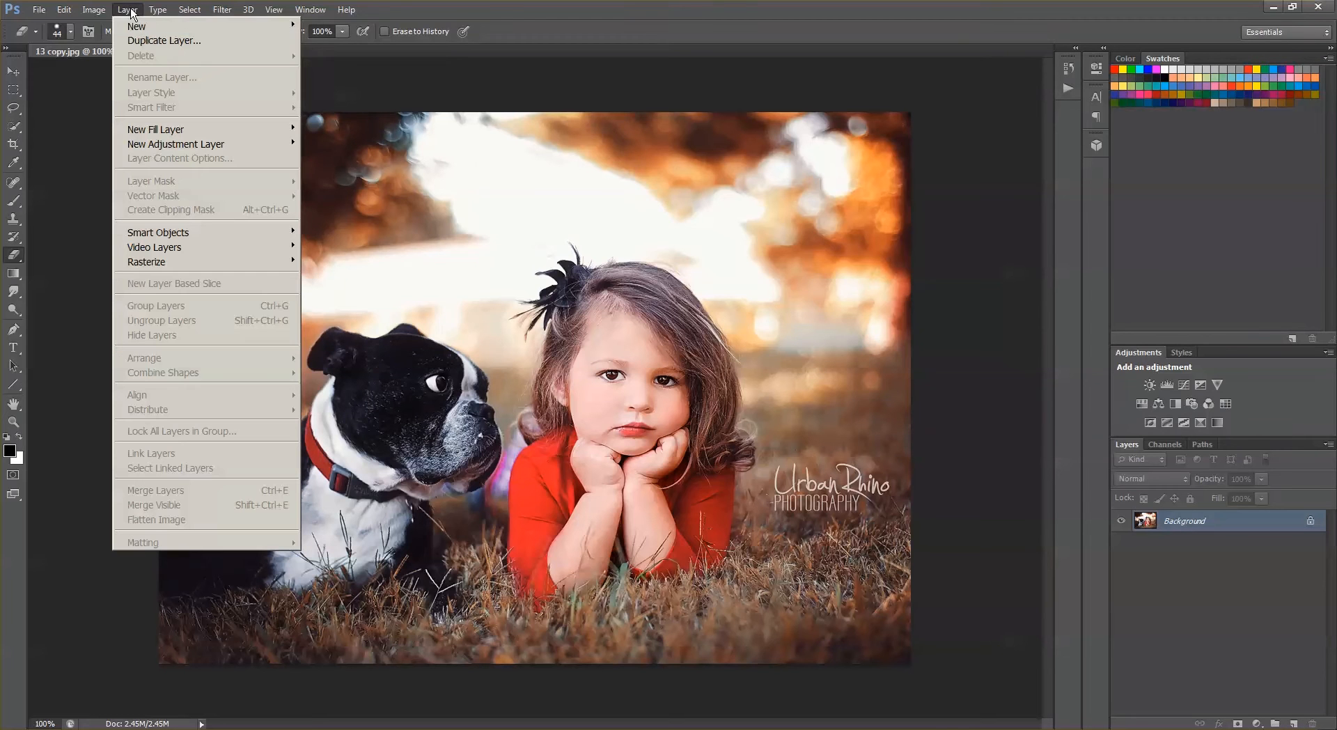
{"action": "mouse_move", "coordinate": [263, 26]}
{"action": "left_click", "coordinate": [328, 26]}
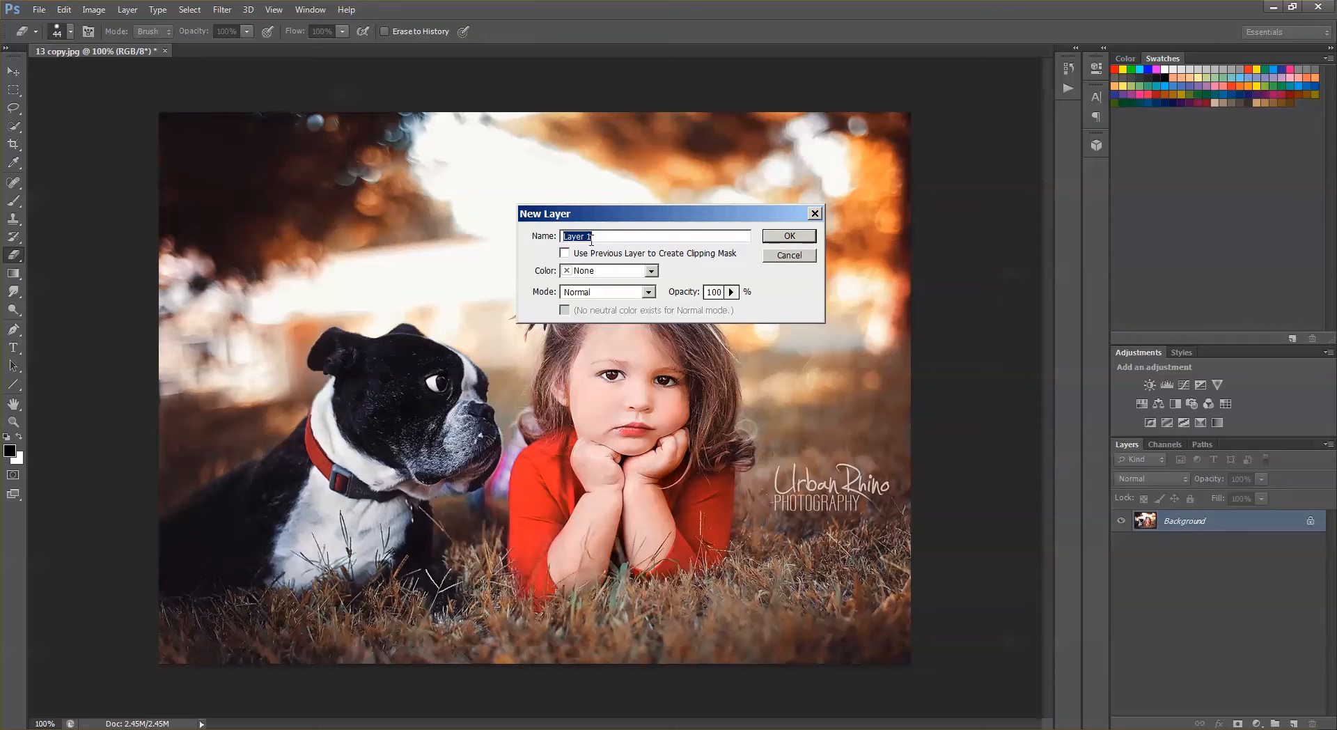
{"action": "type", "text": "Text"}
{"action": "left_click", "coordinate": [788, 237]}
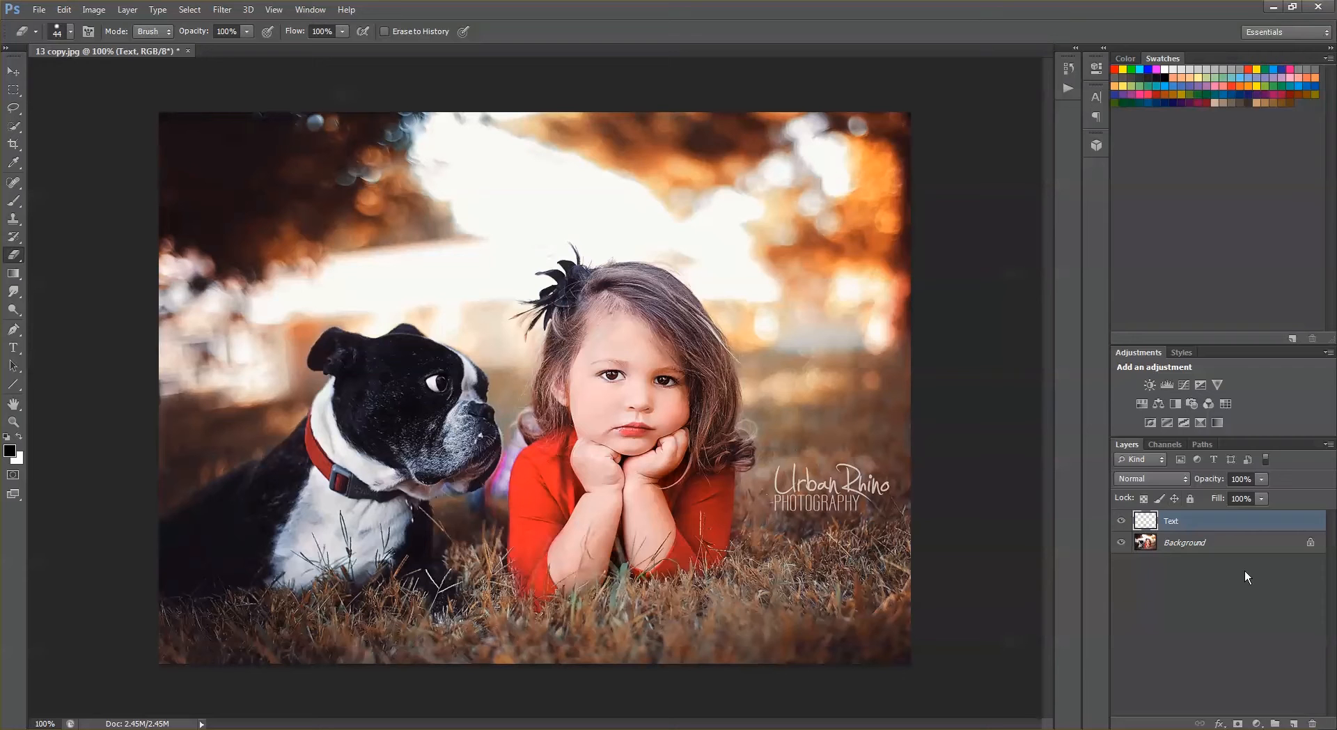
{"action": "key", "text": "Delete"}
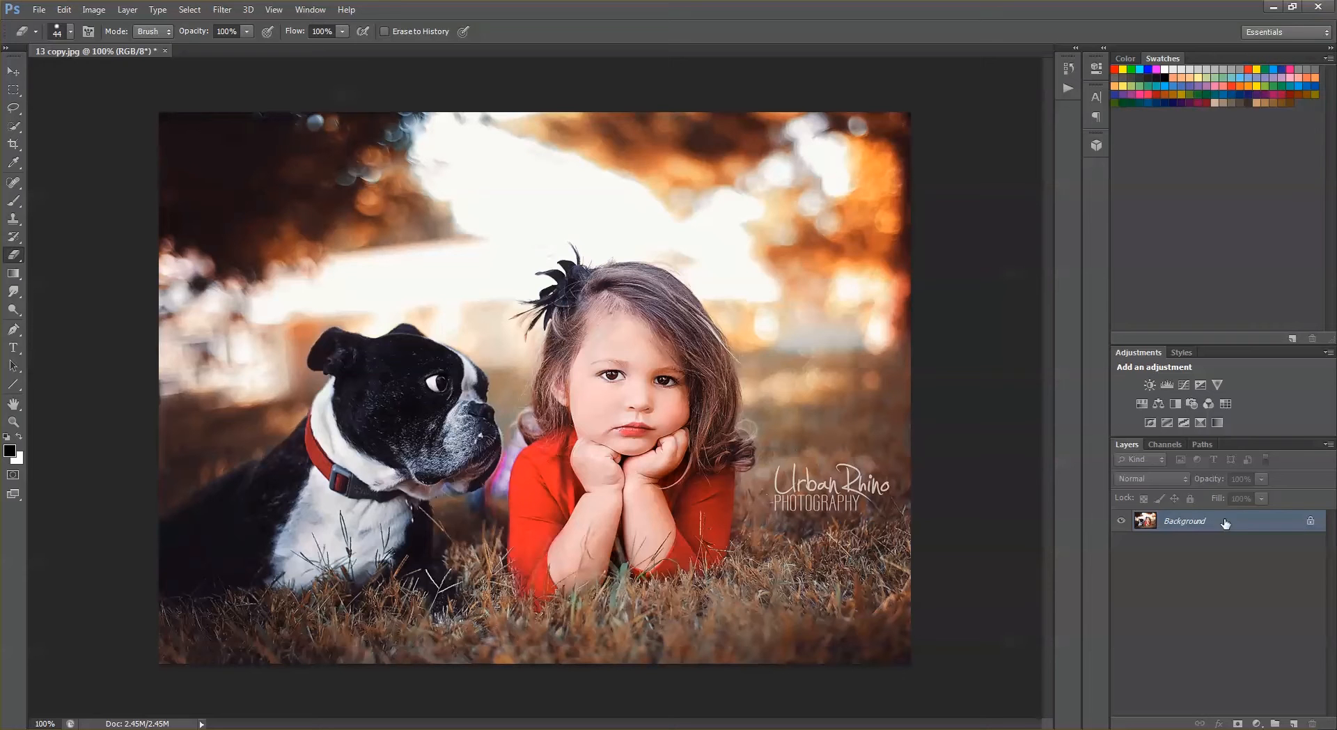
- Duplicate the Background layer as "Background copy" and switch the copy's visibility off and on
{"action": "right_click", "coordinate": [1225, 523]}
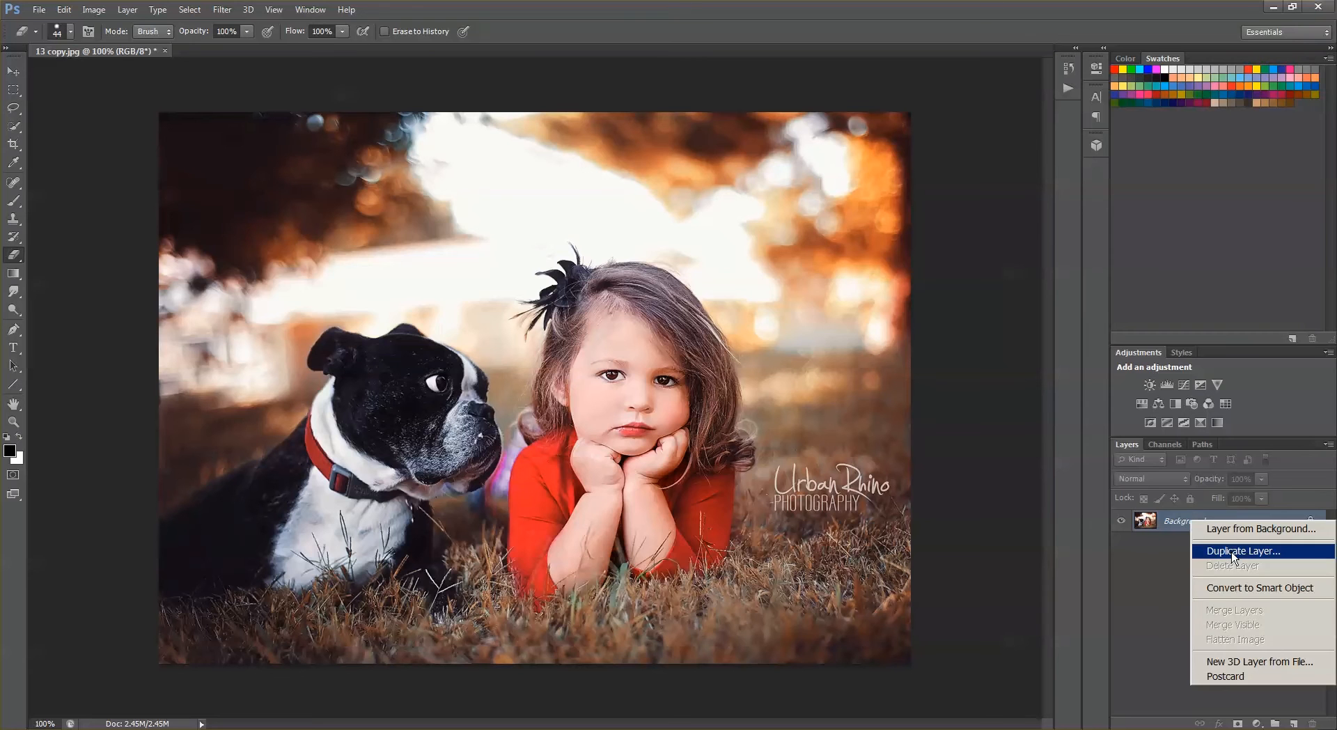
{"action": "left_click", "coordinate": [1231, 552]}
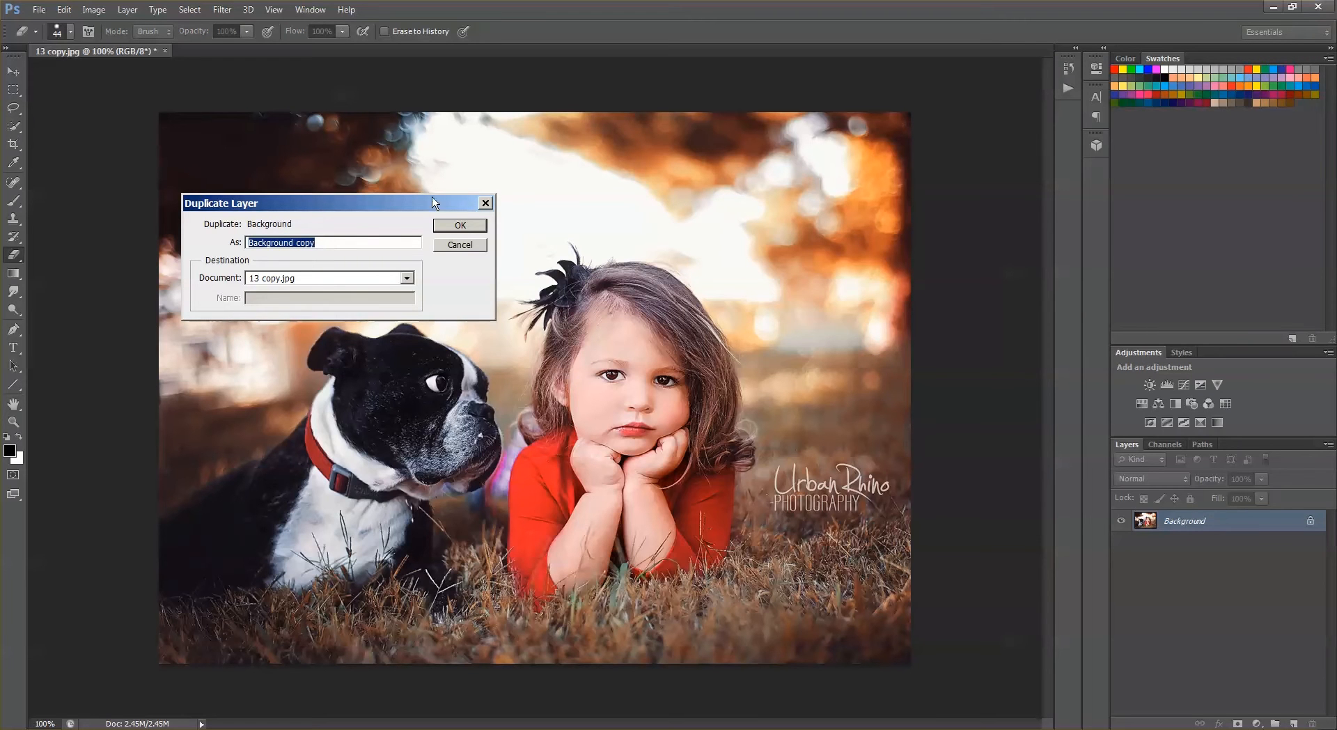
{"action": "left_click", "coordinate": [459, 226]}
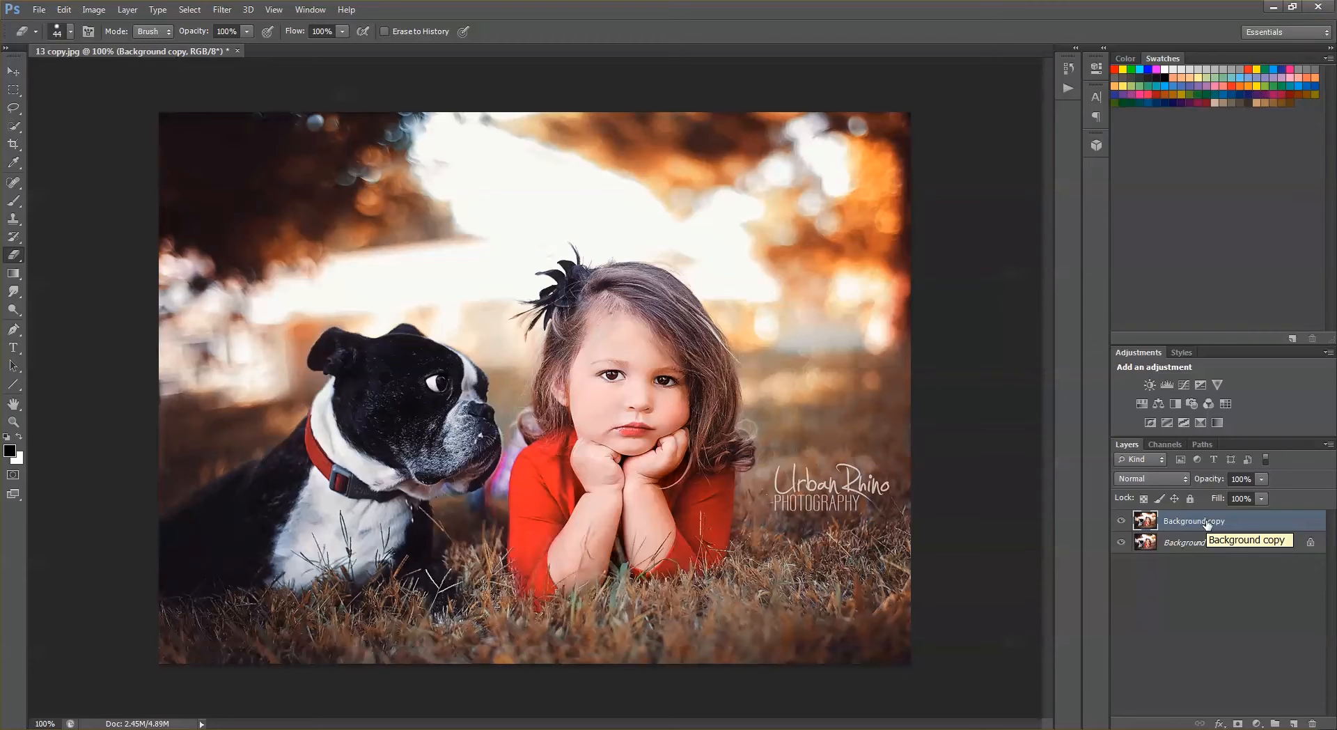
{"action": "left_click", "coordinate": [1121, 522]}
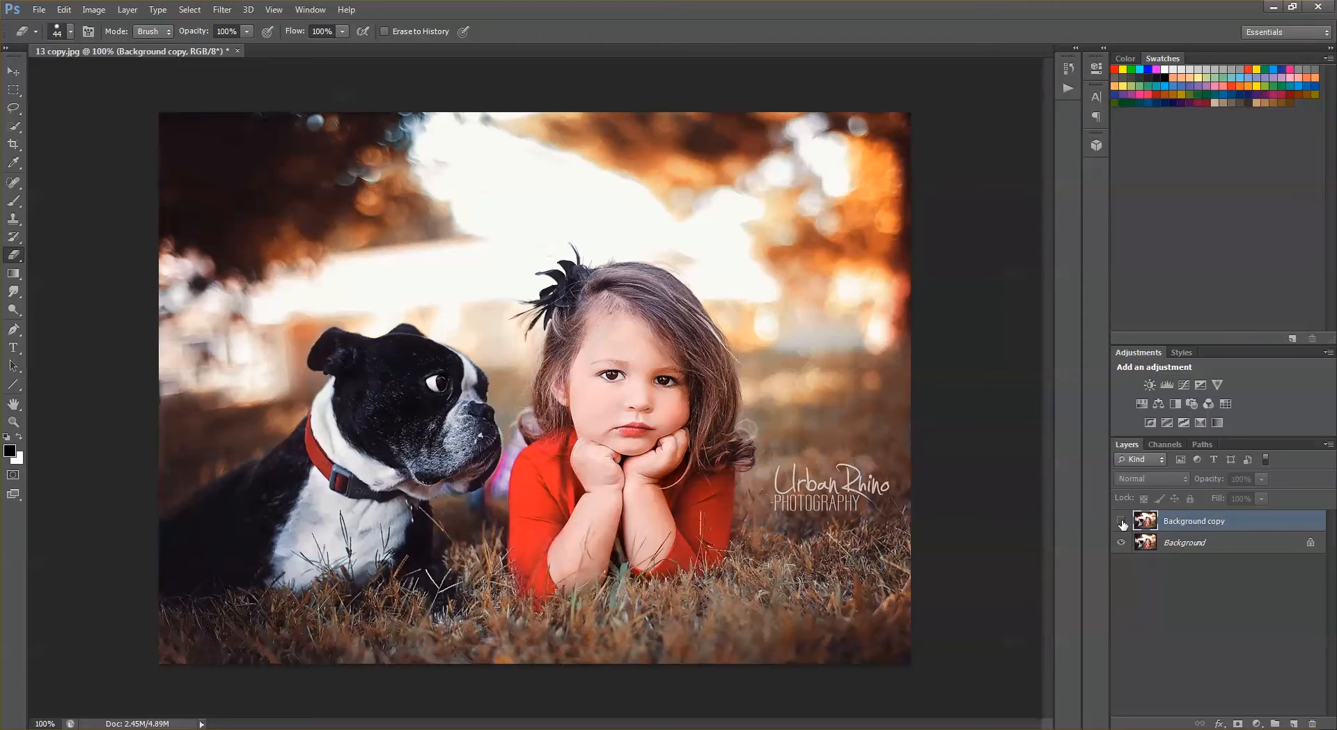
{"action": "left_click", "coordinate": [1121, 522]}
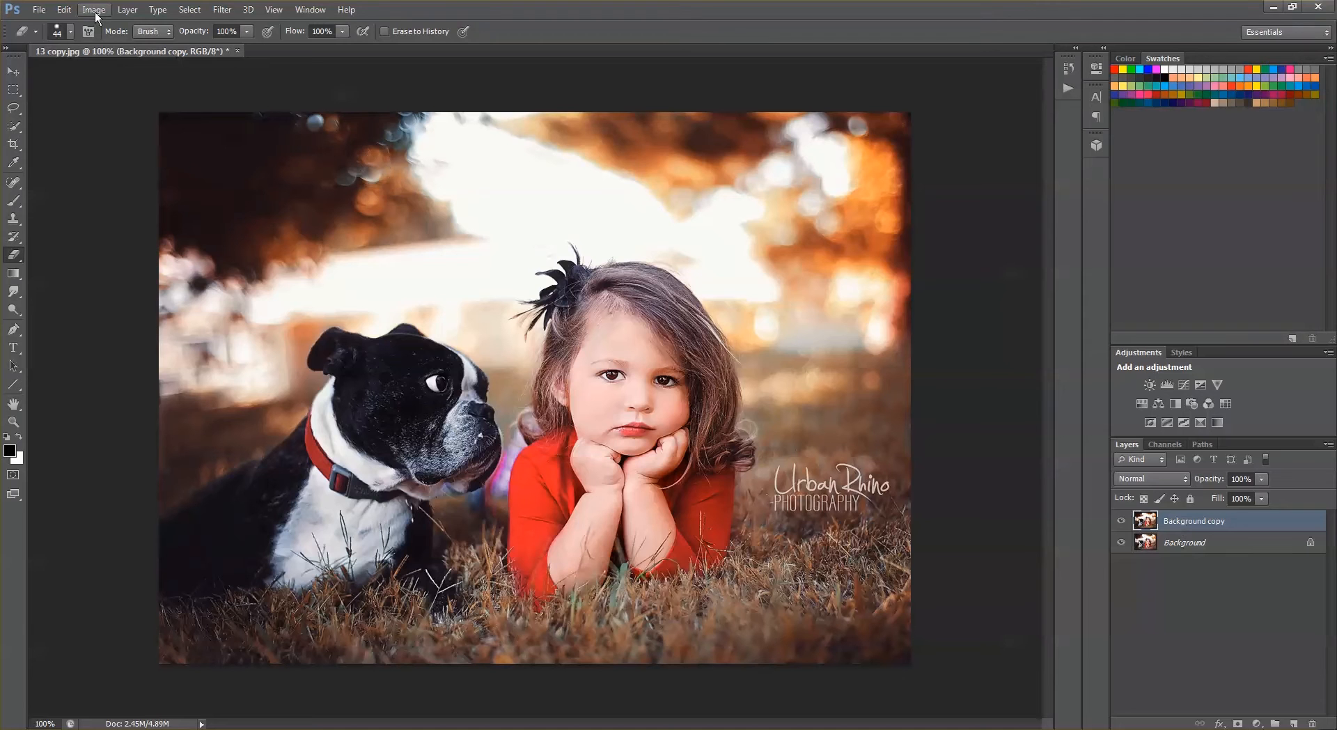
- Apply a Blur filter to the whole Background copy layer and activate the Eraser tool
{"action": "left_click", "coordinate": [222, 9]}
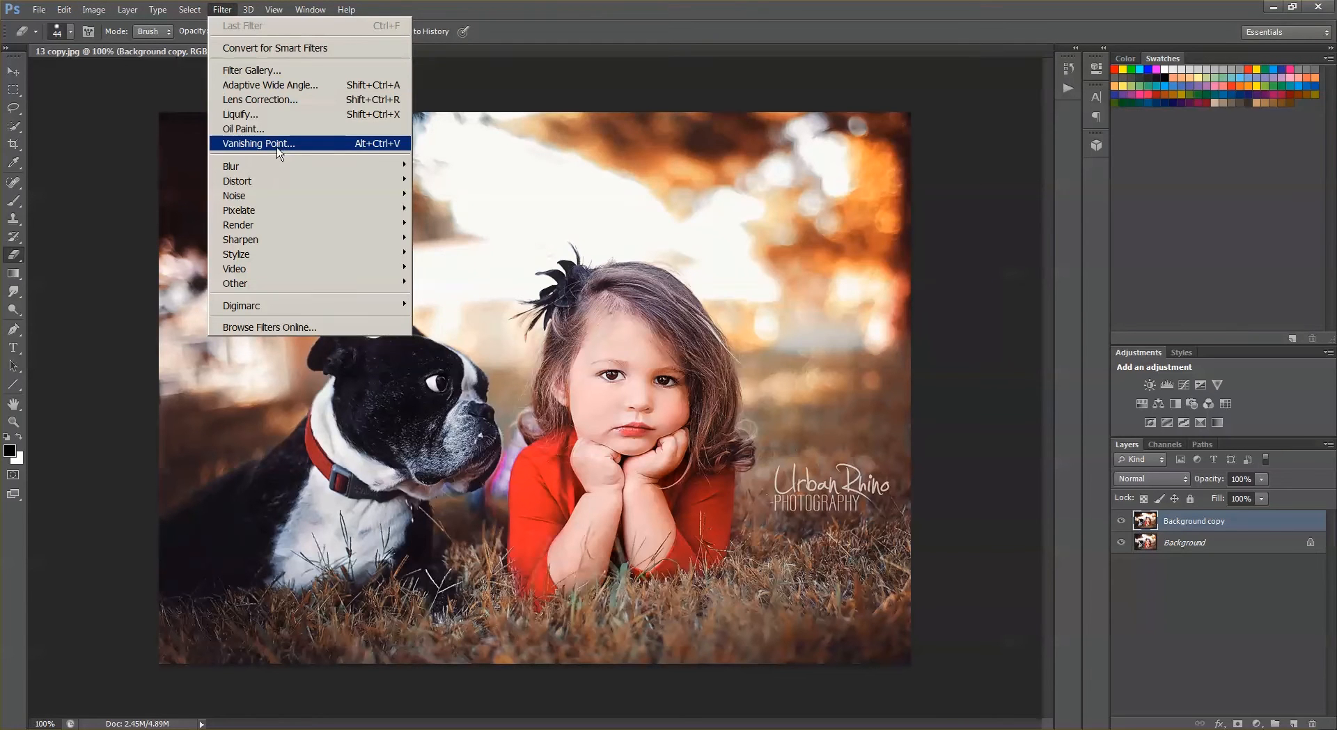
{"action": "mouse_move", "coordinate": [281, 165]}
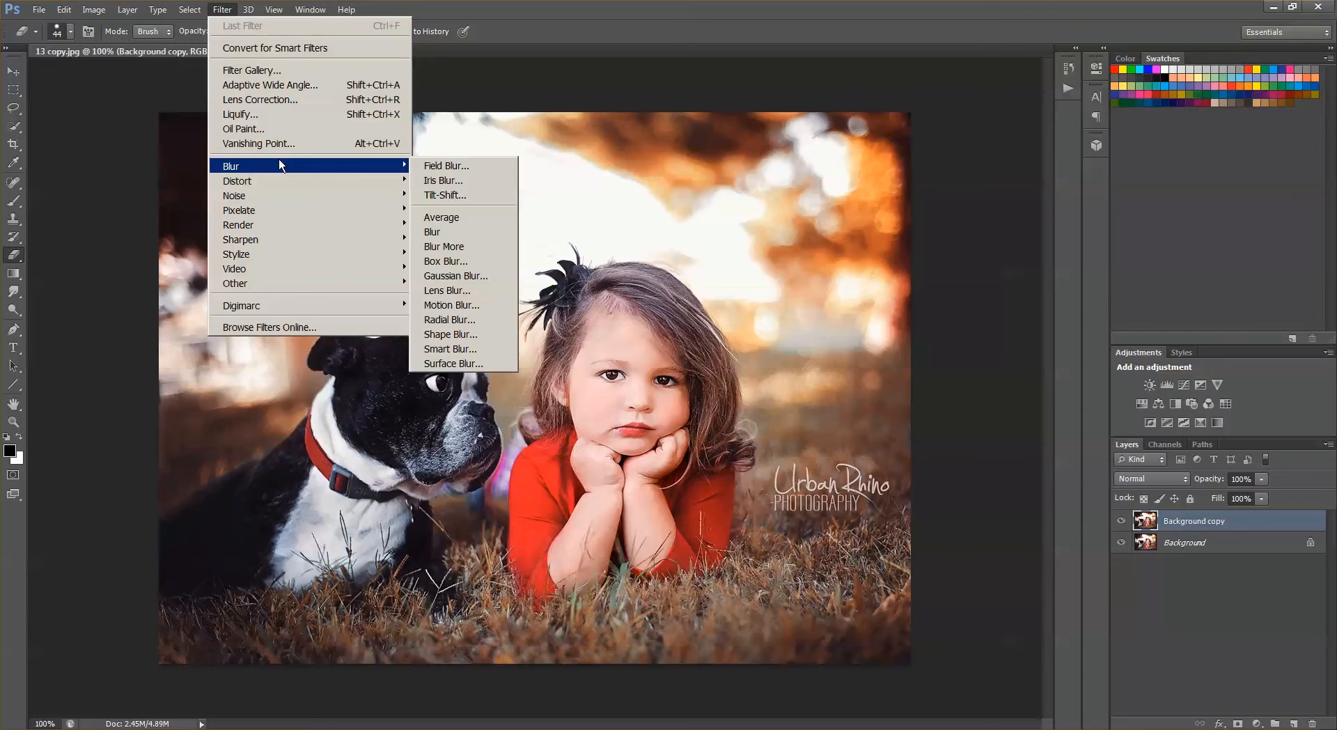
{"action": "left_click", "coordinate": [471, 314]}
{"action": "left_click", "coordinate": [745, 183]}
{"action": "key", "text": "e"}
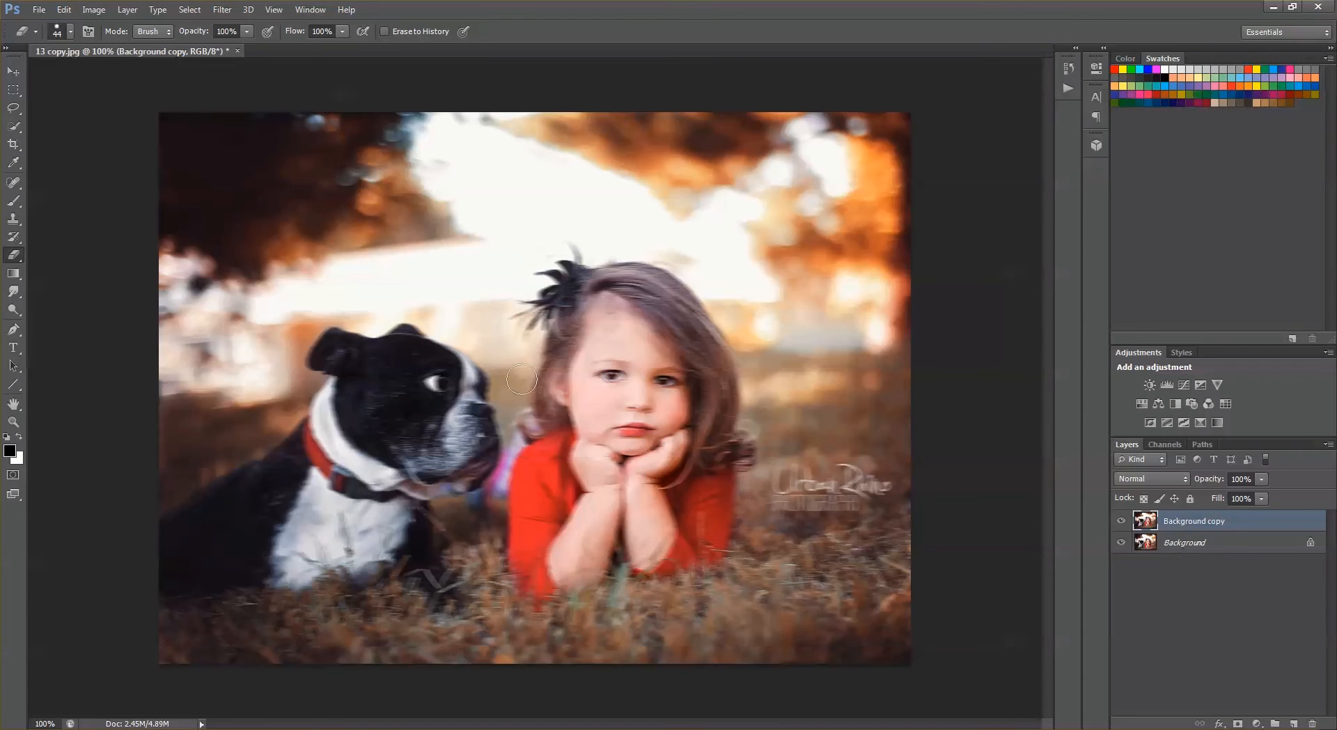
- Compare the photo with the blurred Background copy layer hidden and shown, and delete that layer
{"action": "left_click", "coordinate": [1121, 523]}
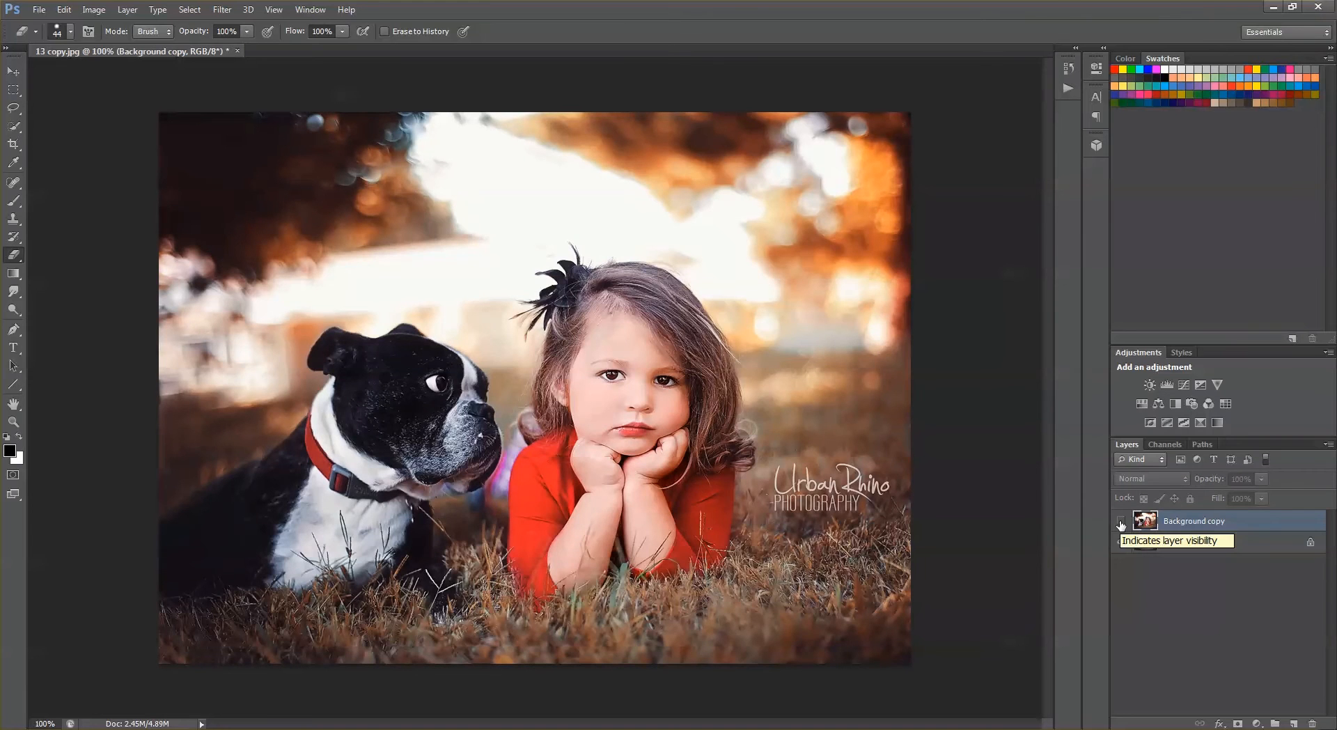
{"action": "left_click", "coordinate": [1121, 522]}
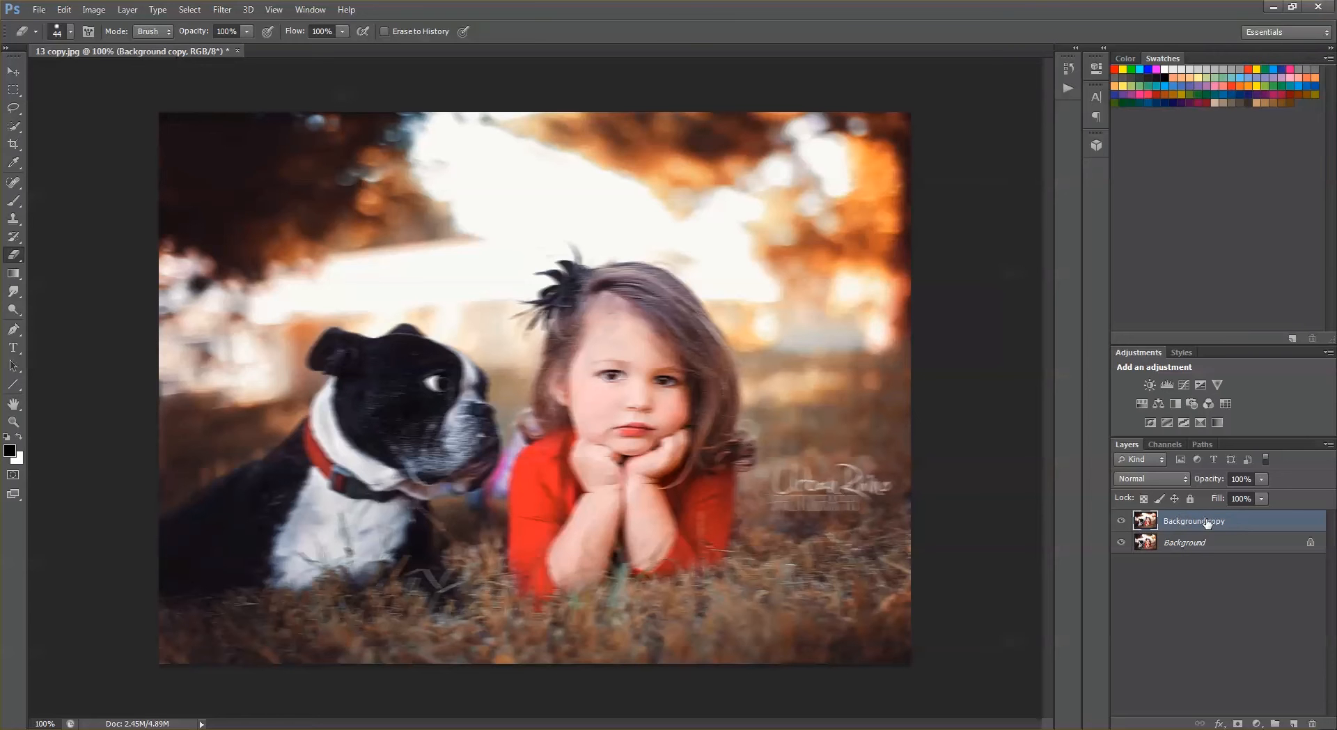
{"action": "key", "text": "Delete"}
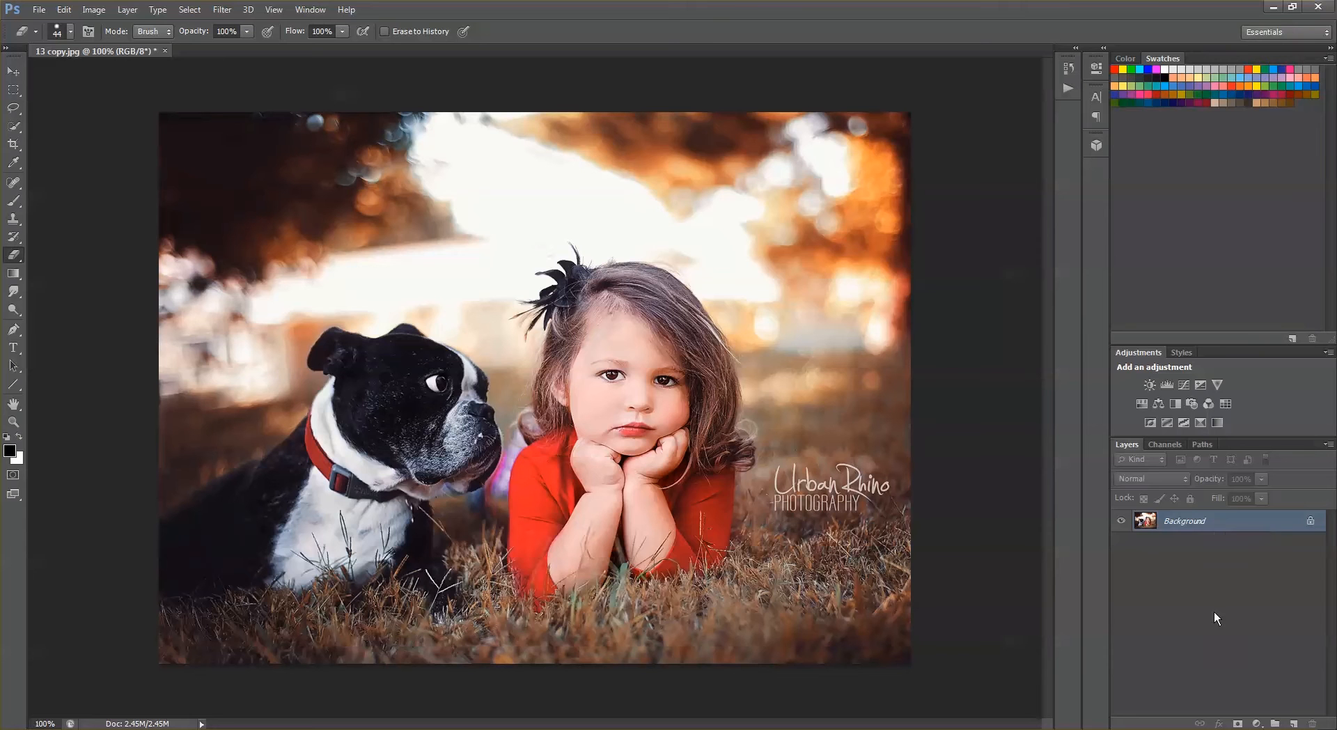
- Duplicate the Background layer under the name "Background copy" in the same document
{"action": "right_click", "coordinate": [1192, 523]}
{"action": "left_click", "coordinate": [1230, 555]}
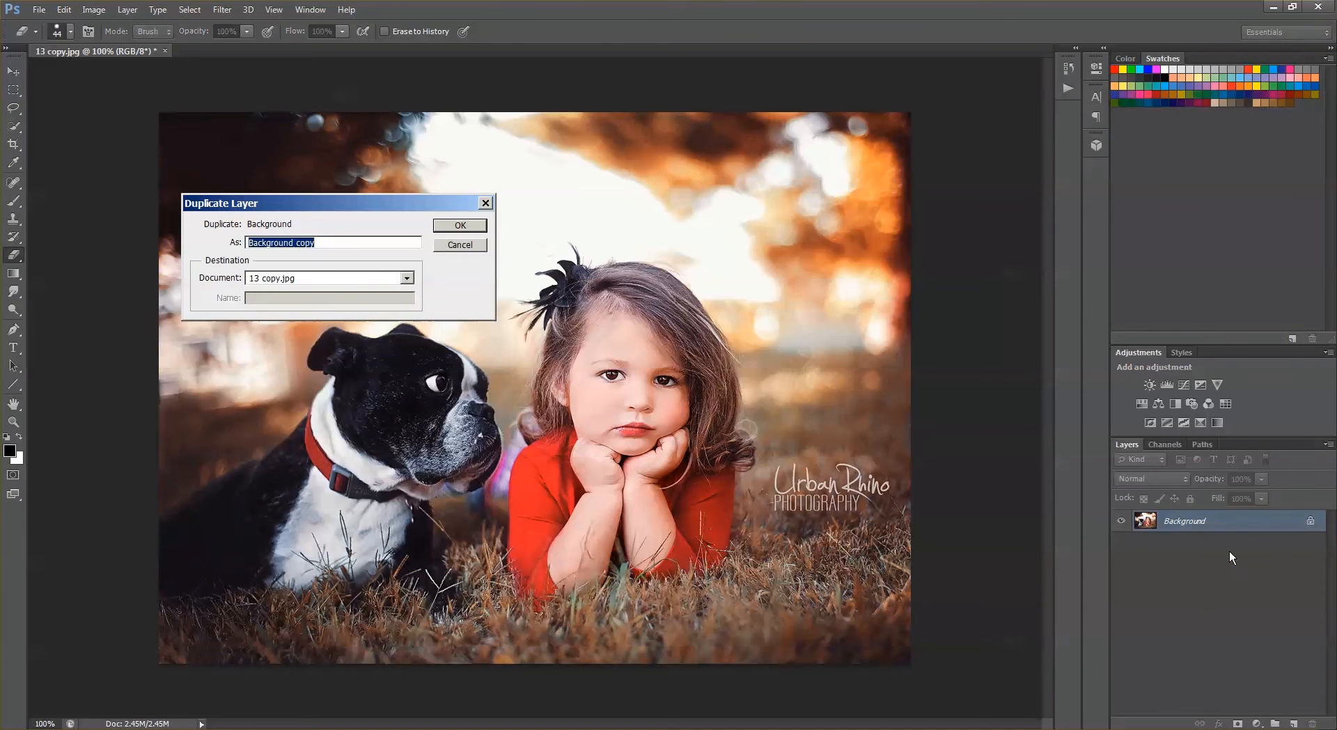
{"action": "left_click", "coordinate": [463, 226]}
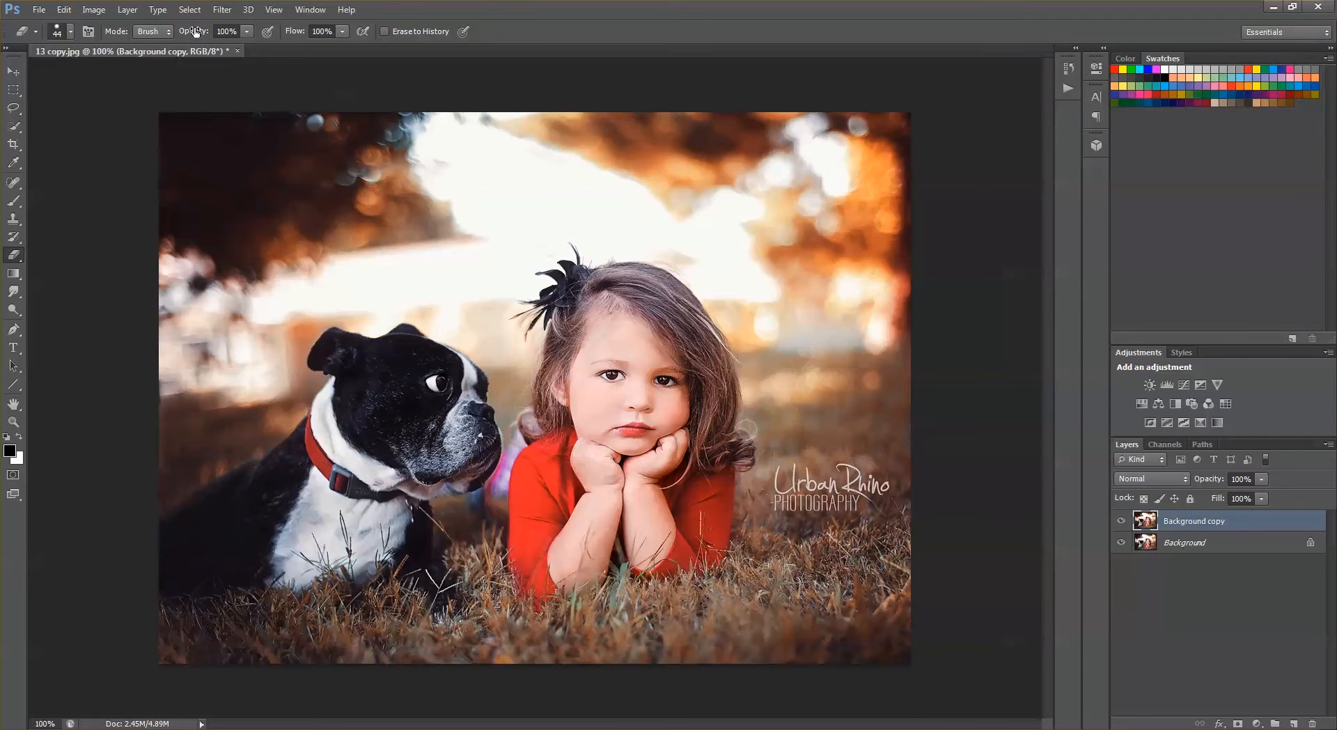
- Desaturate the Background copy layer with a Hue/Saturation adjustment at Saturation -100 and activate the Eraser tool
{"action": "left_click", "coordinate": [86, 11]}
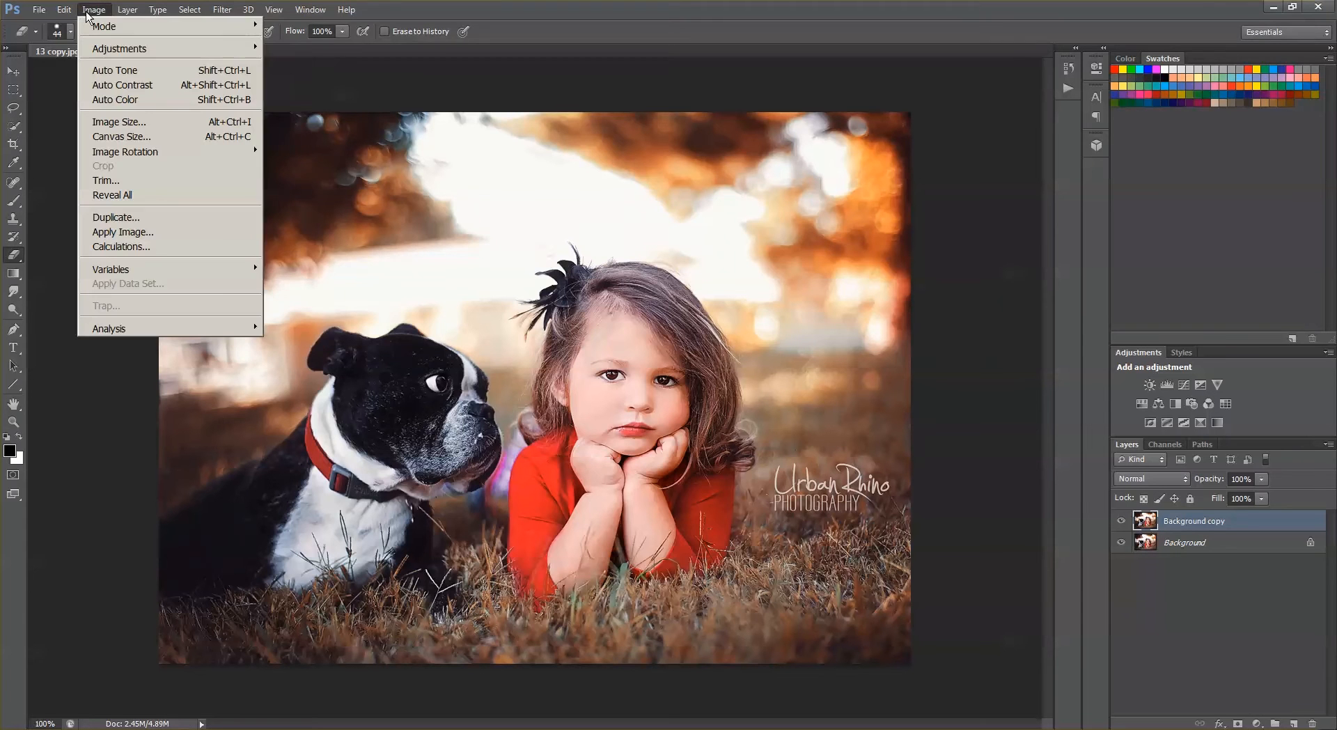
{"action": "mouse_move", "coordinate": [137, 32]}
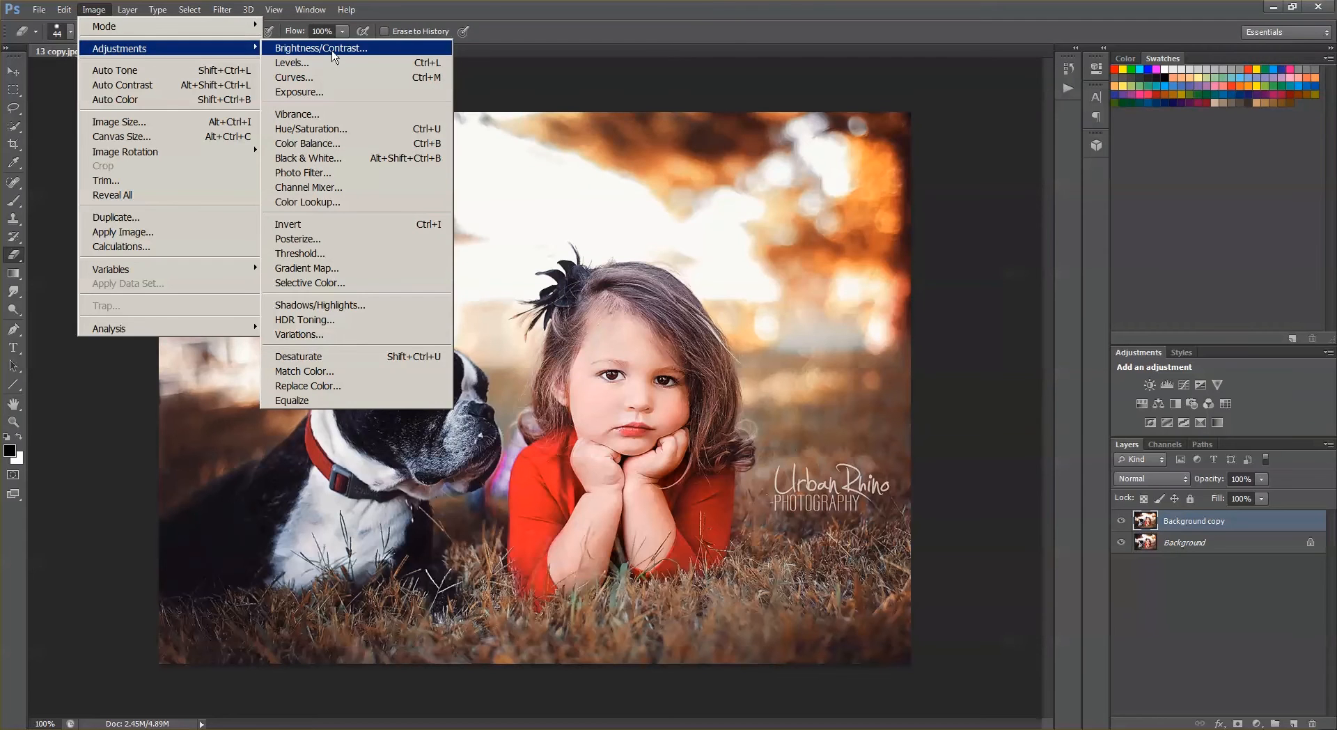
{"action": "left_click", "coordinate": [320, 130]}
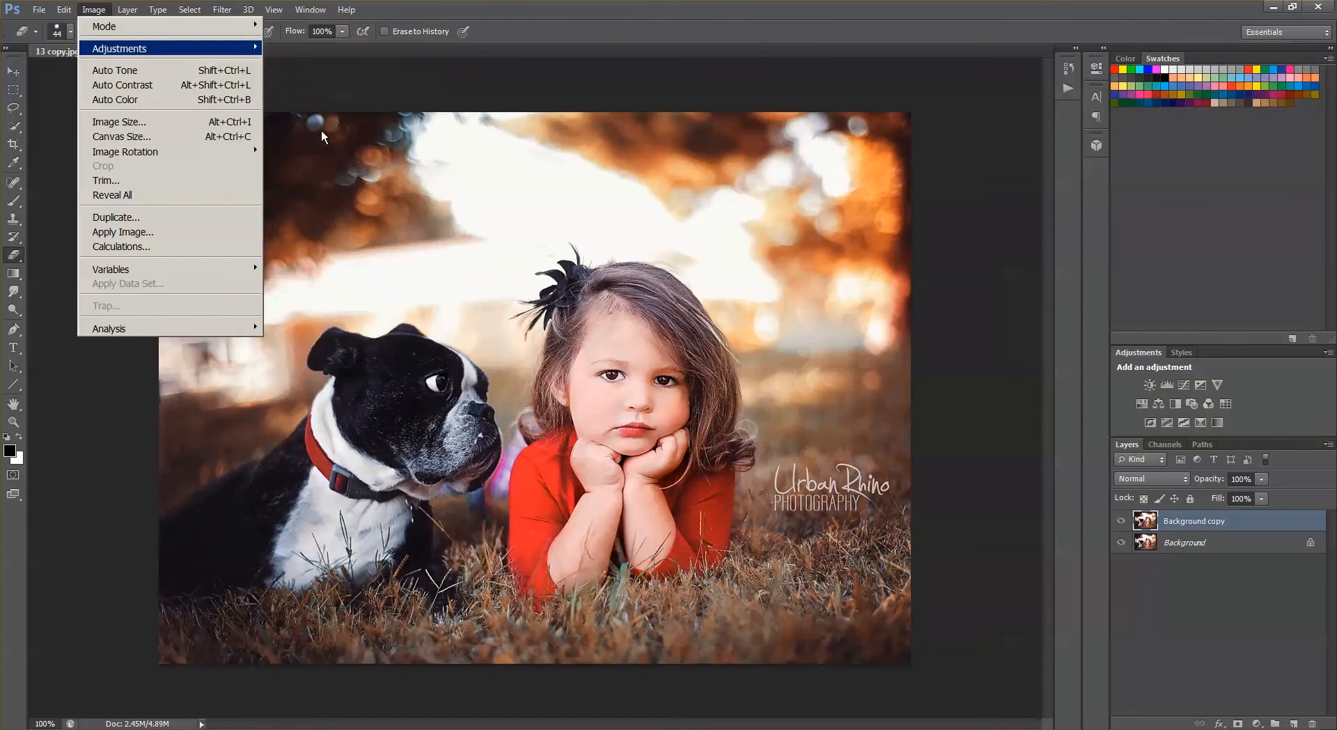
{"action": "left_click_drag", "start_coordinate": [616, 65], "coordinate": [1122, 58]}
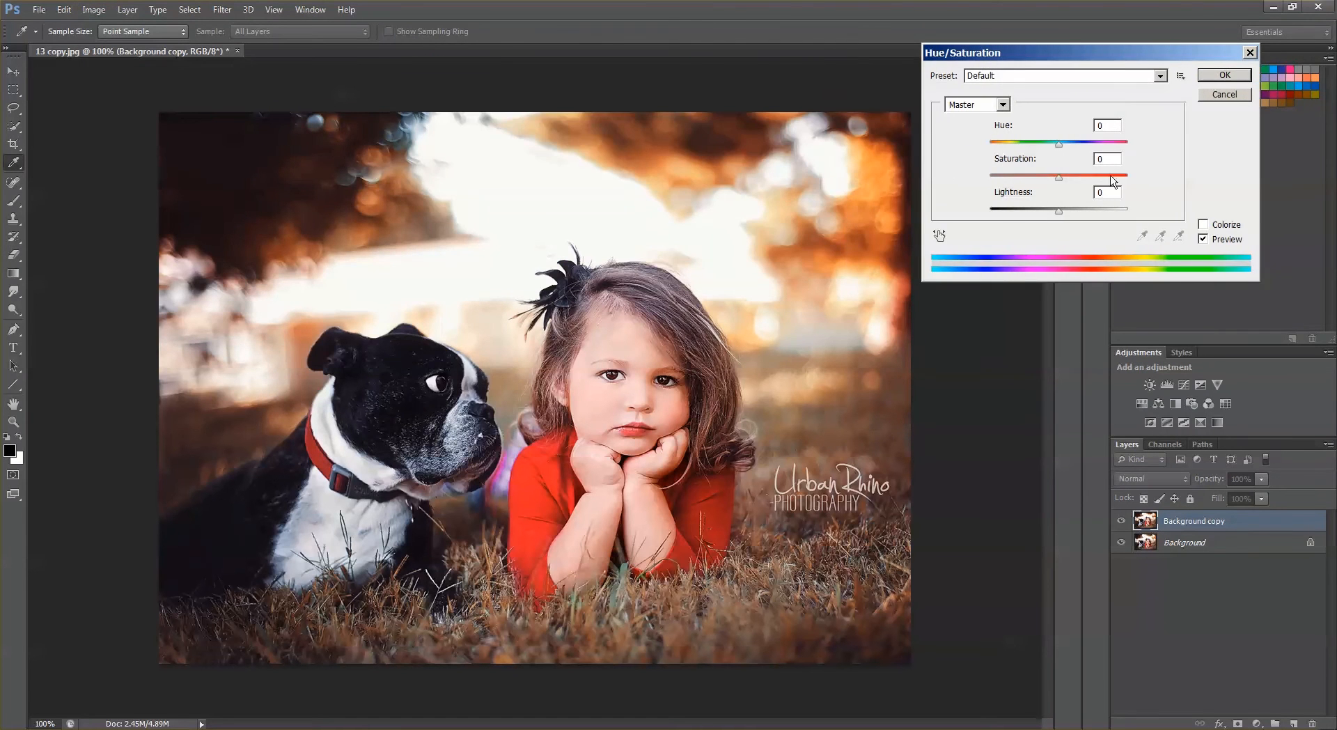
{"action": "left_click_drag", "start_coordinate": [1059, 179], "coordinate": [986, 182]}
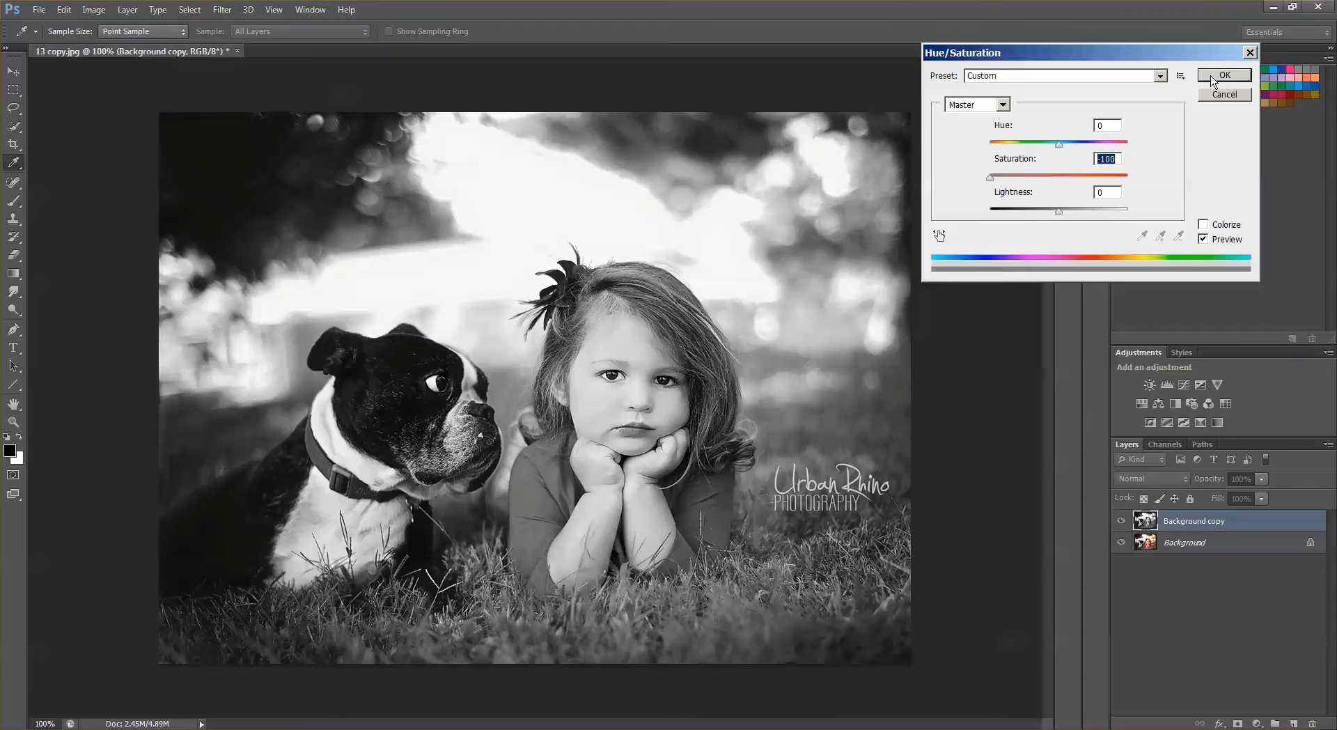
{"action": "left_click", "coordinate": [1212, 76]}
{"action": "key", "text": "e"}
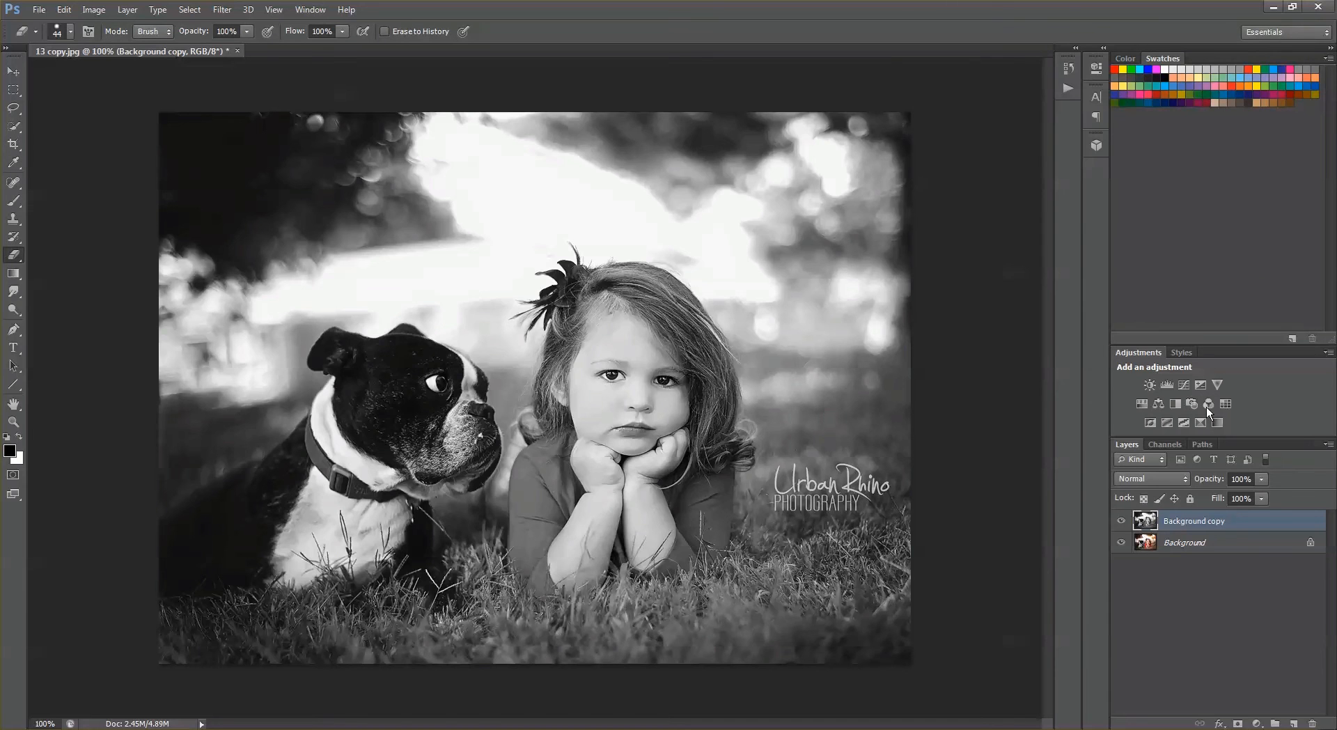
- Compare the black-and-white Background copy with the color Background by switching the copy's visibility off and on twice
{"action": "left_click", "coordinate": [1214, 545]}
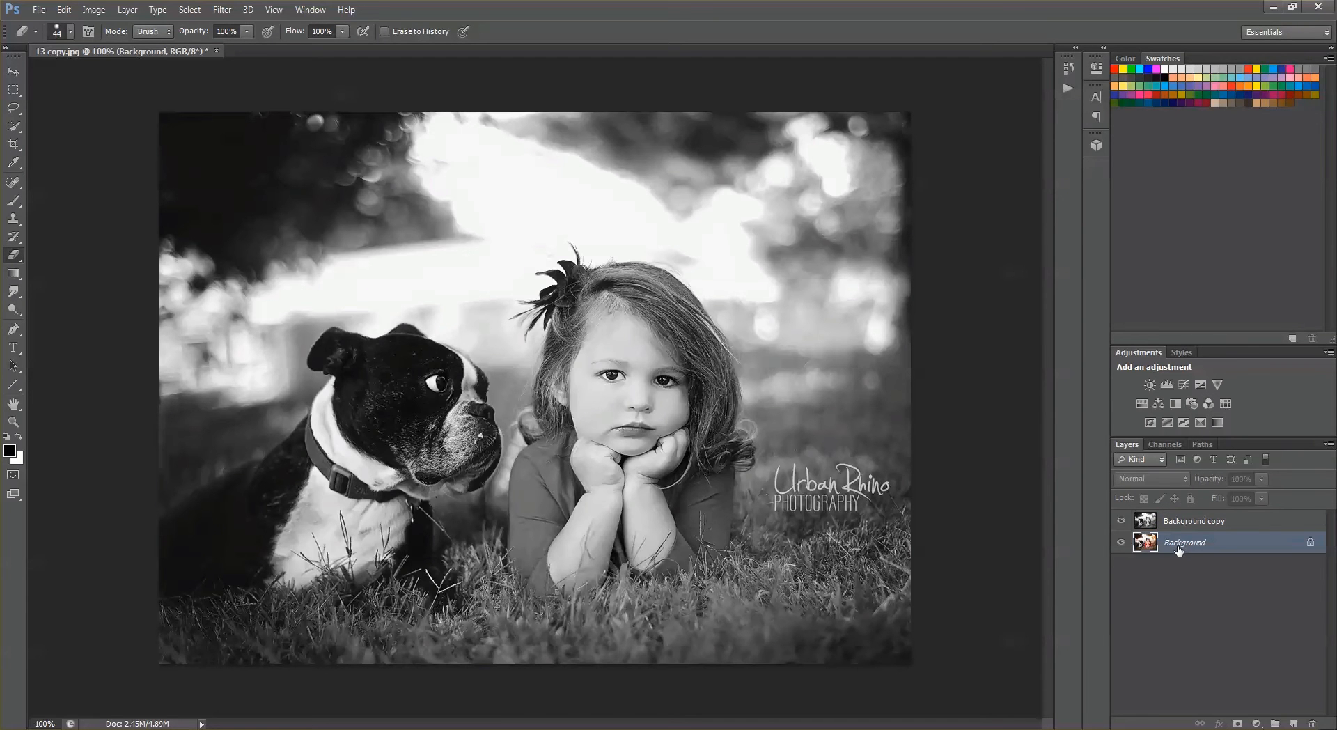
{"action": "left_click", "coordinate": [1234, 522]}
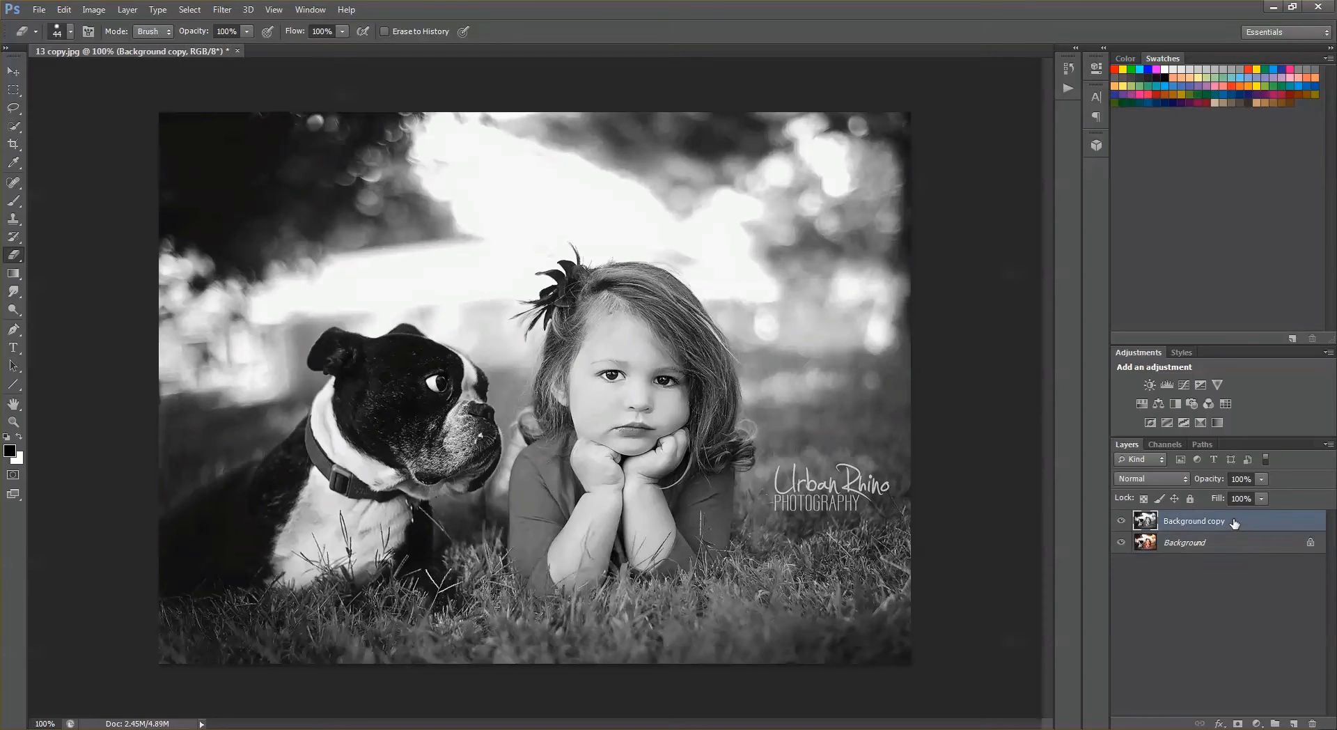
{"action": "left_click", "coordinate": [1122, 522]}
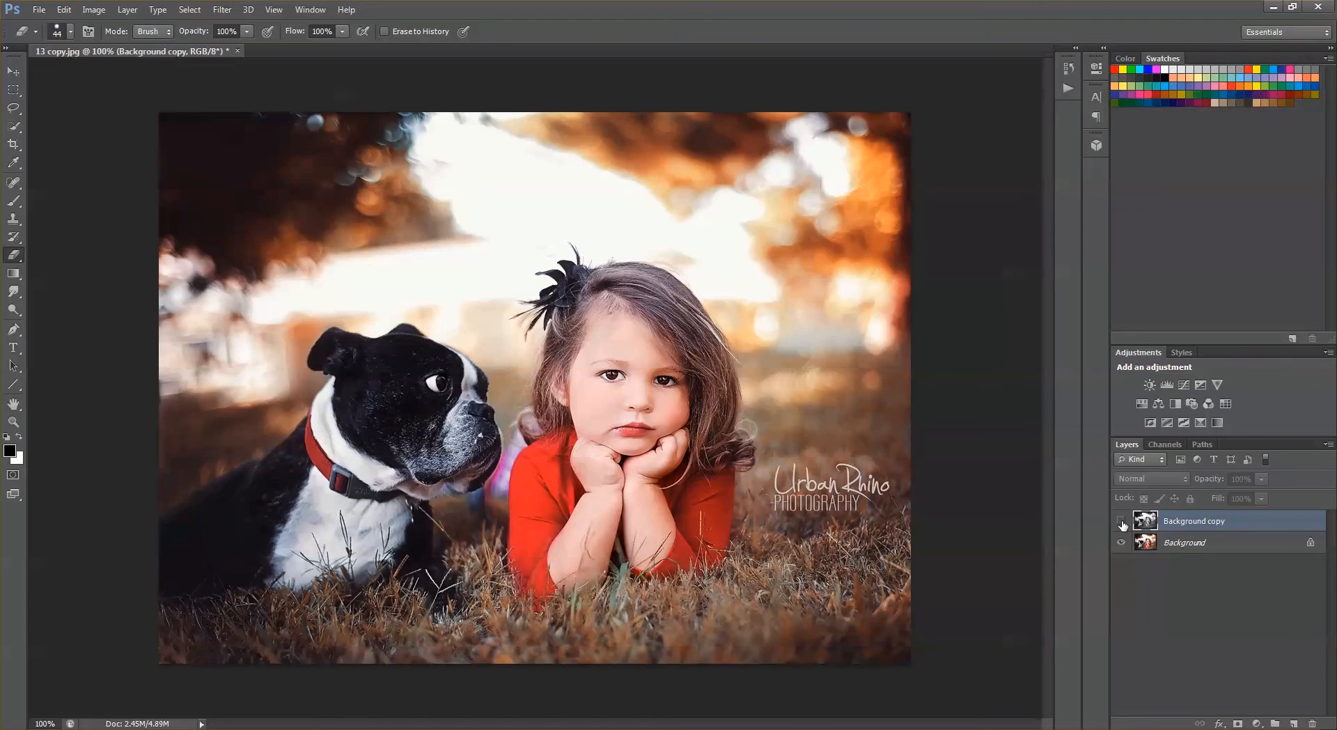
{"action": "left_click", "coordinate": [1121, 522]}
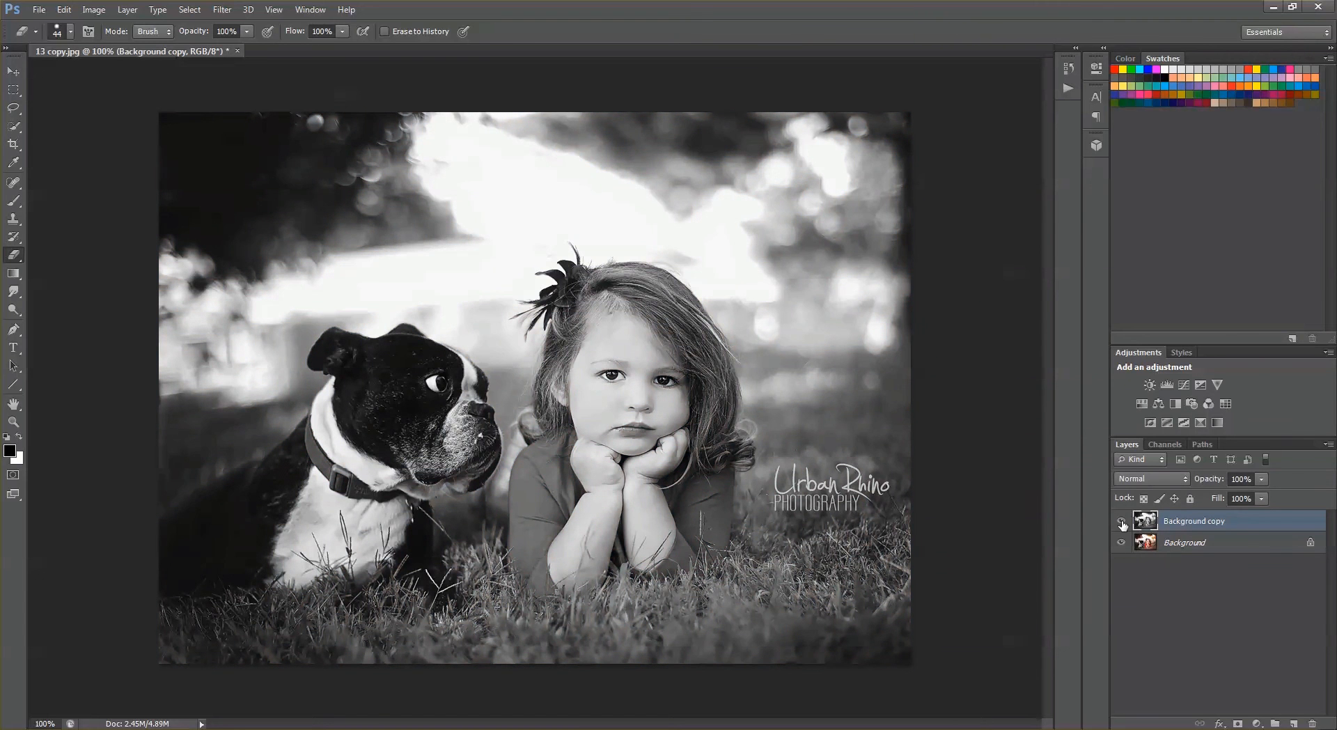
{"action": "left_click", "coordinate": [1121, 523]}
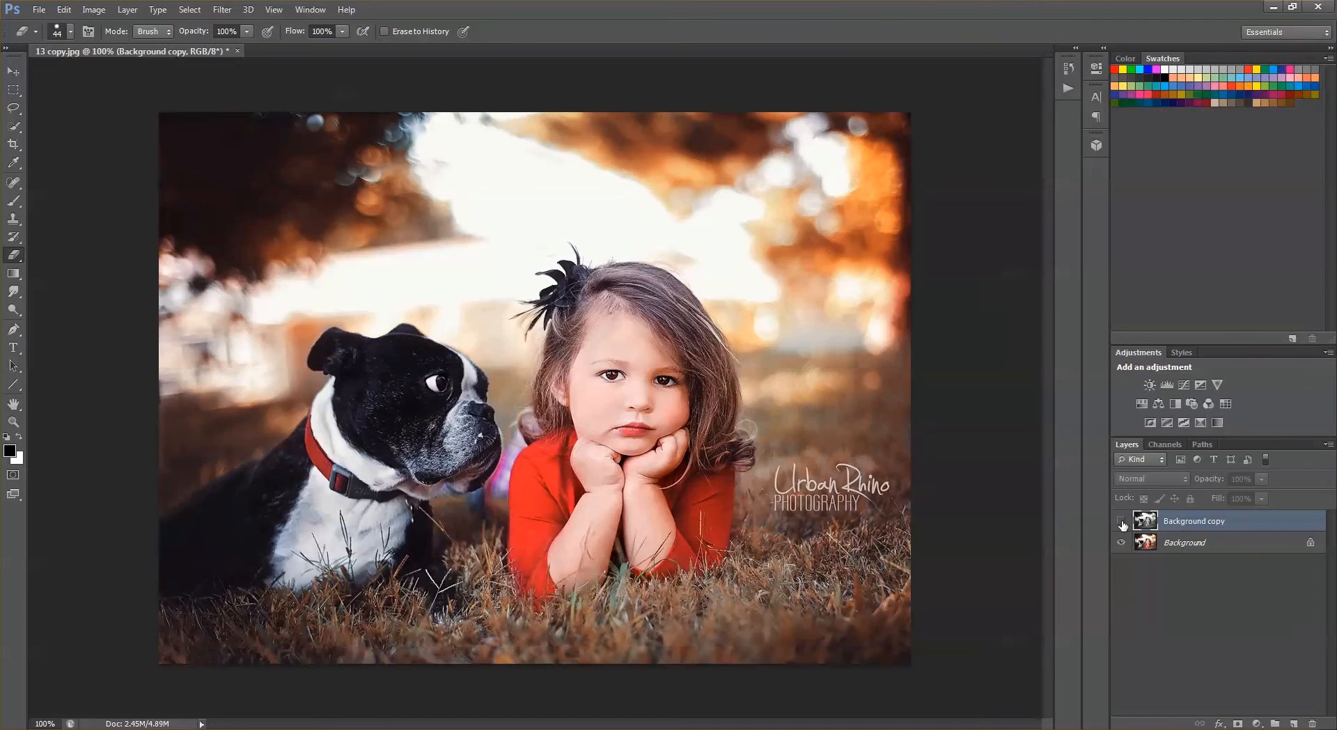
{"action": "left_click", "coordinate": [1121, 523]}
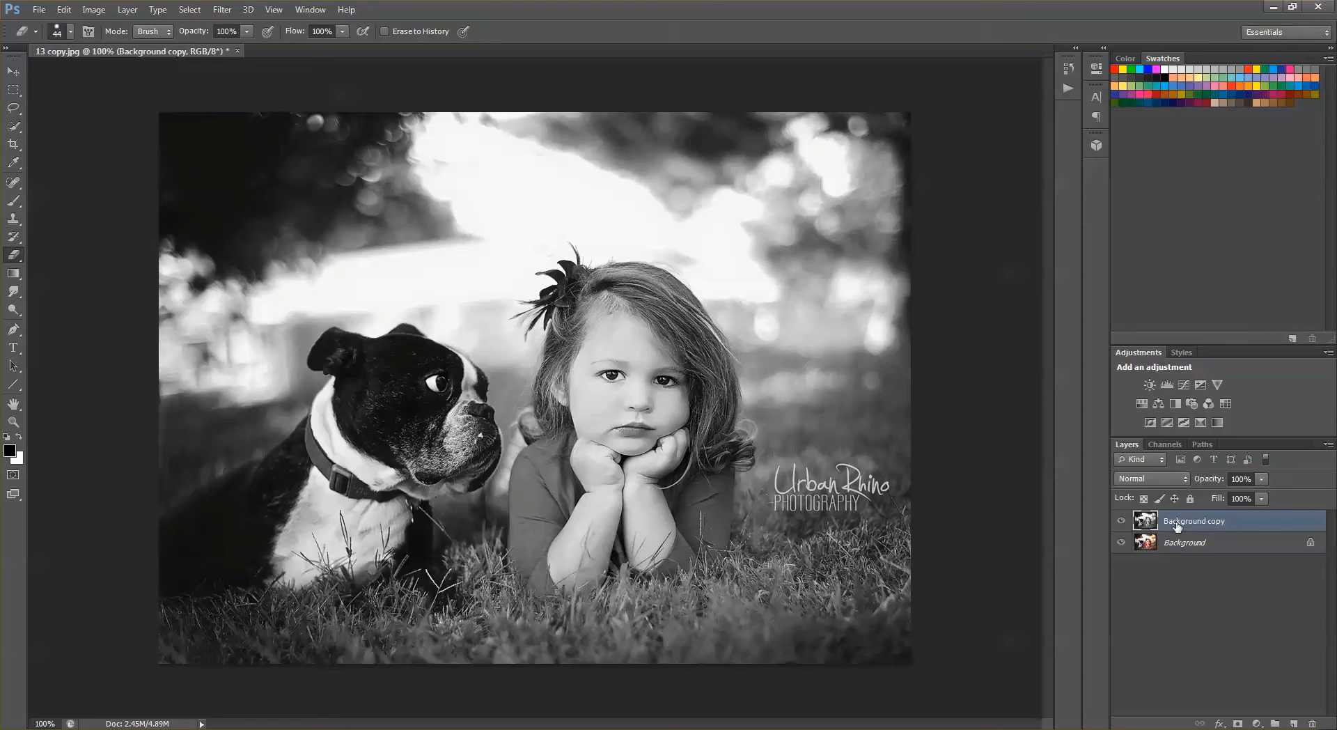
- Set the Background copy layer's opacity to 50% and bring up the Background layer's merge options
{"action": "left_click", "coordinate": [1262, 478]}
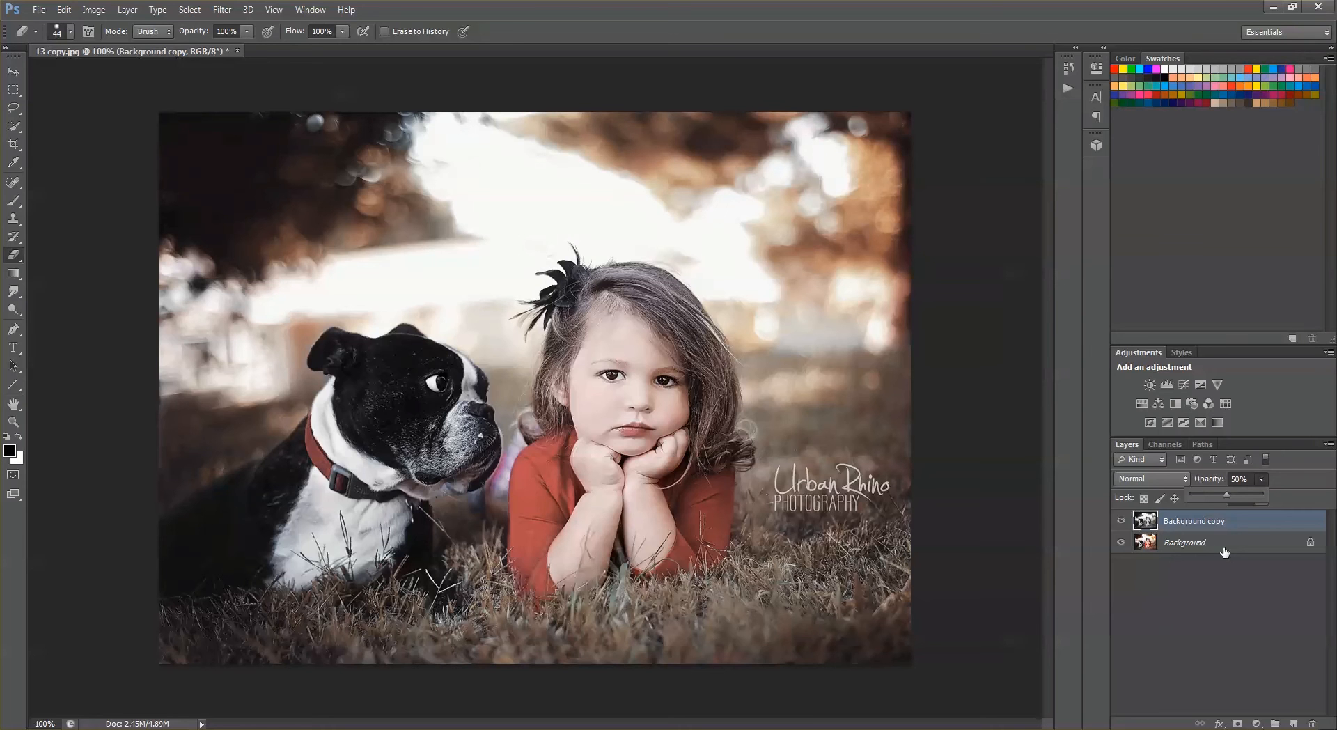
{"action": "right_click", "coordinate": [1217, 544]}
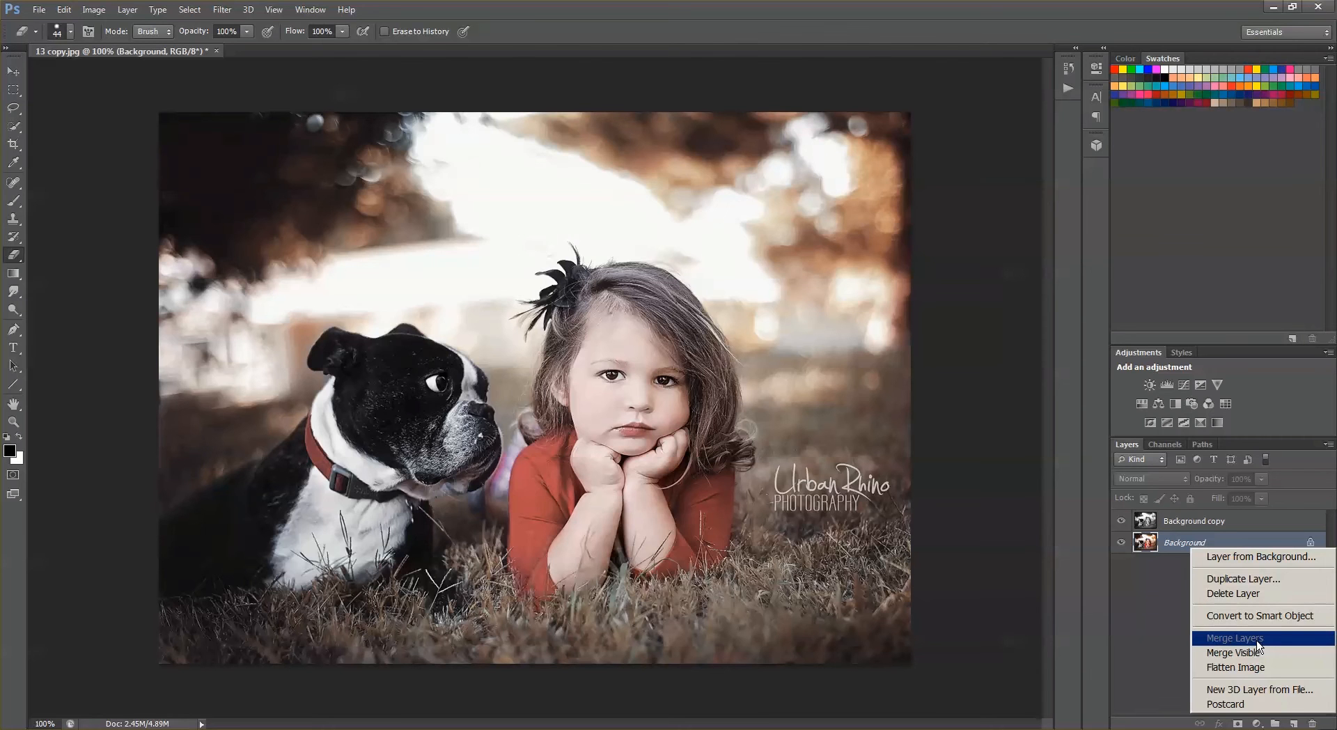
- Toggle the half-transparent Background copy's visibility to compare it with the original photo, leaving the copy hidden
{"action": "left_click", "coordinate": [1123, 519]}
{"action": "left_click", "coordinate": [1122, 520]}
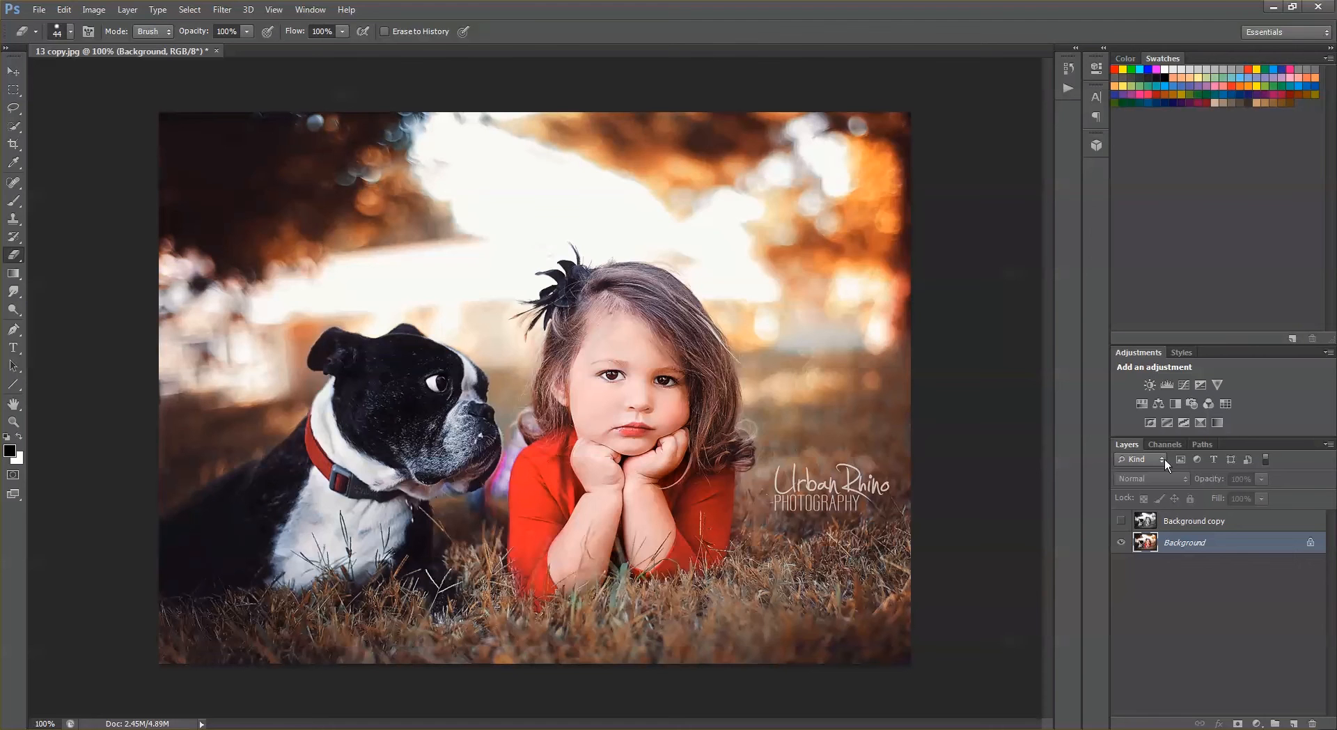
{"action": "left_click", "coordinate": [1121, 521]}
{"action": "left_click", "coordinate": [1121, 521]}
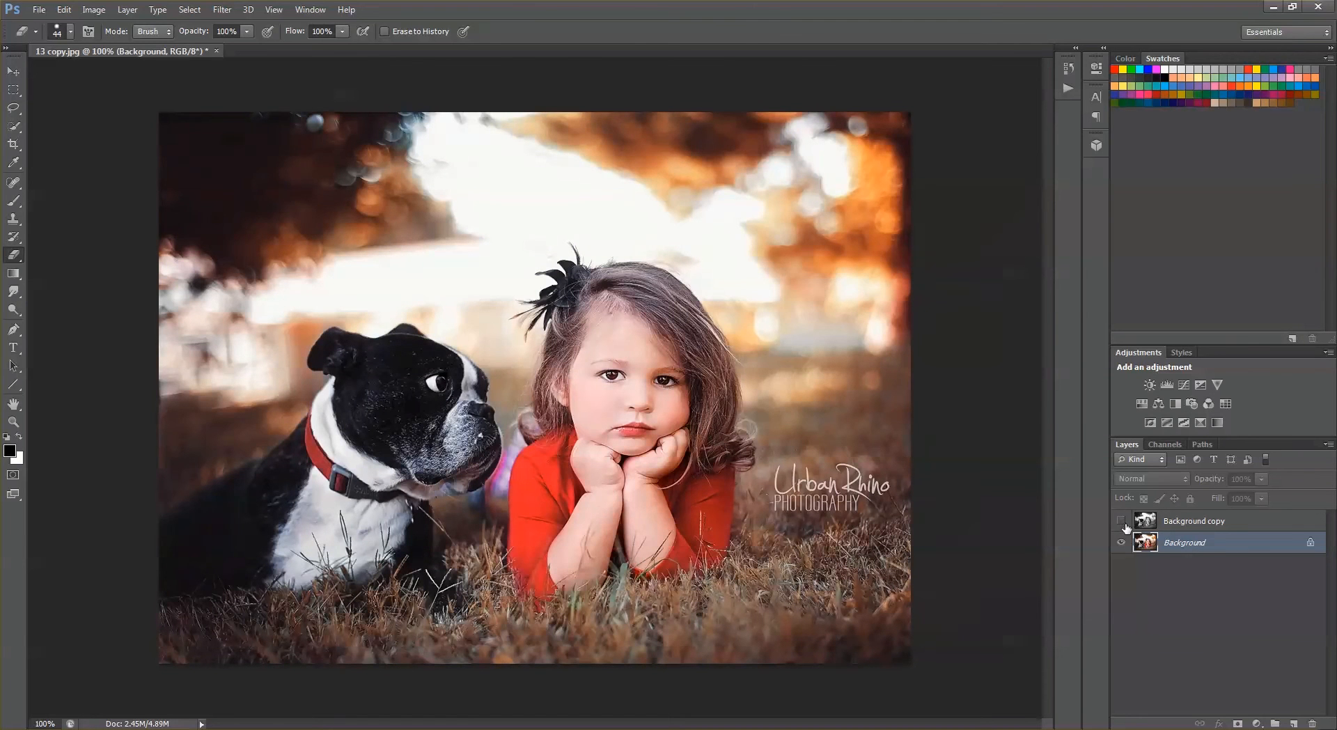
- Review the Background layer's Flatten Image option without applying it, and delete the hidden Background copy layer
{"action": "right_click", "coordinate": [1192, 544]}
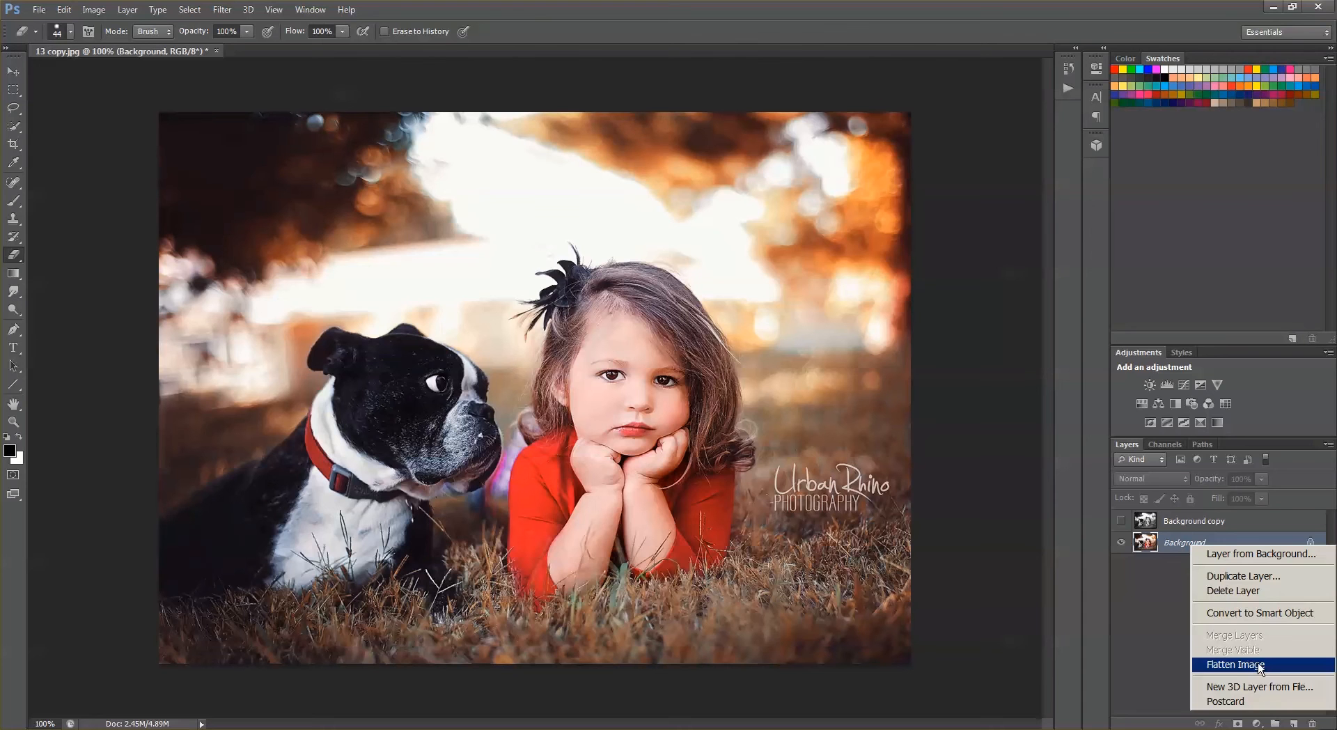
{"action": "left_click", "coordinate": [1175, 534]}
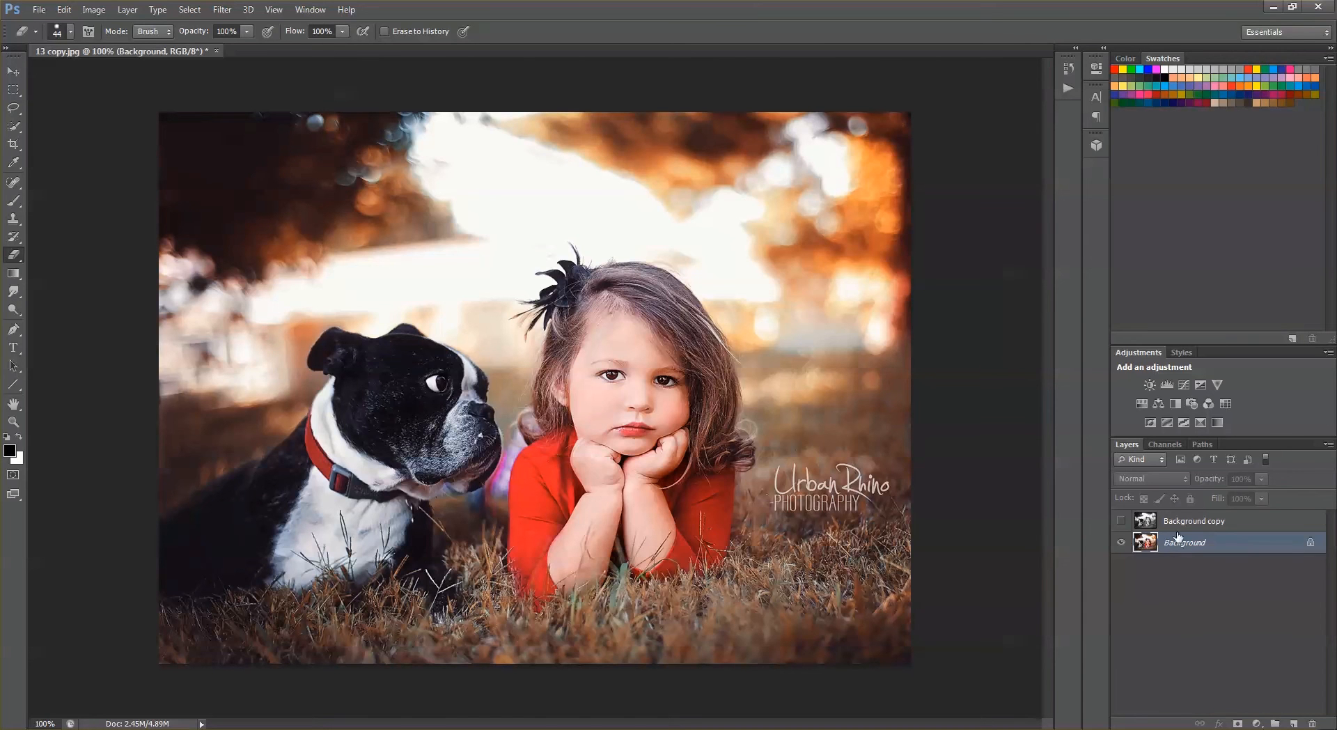
{"action": "left_click", "coordinate": [1180, 521]}
{"action": "key", "text": "Delete"}
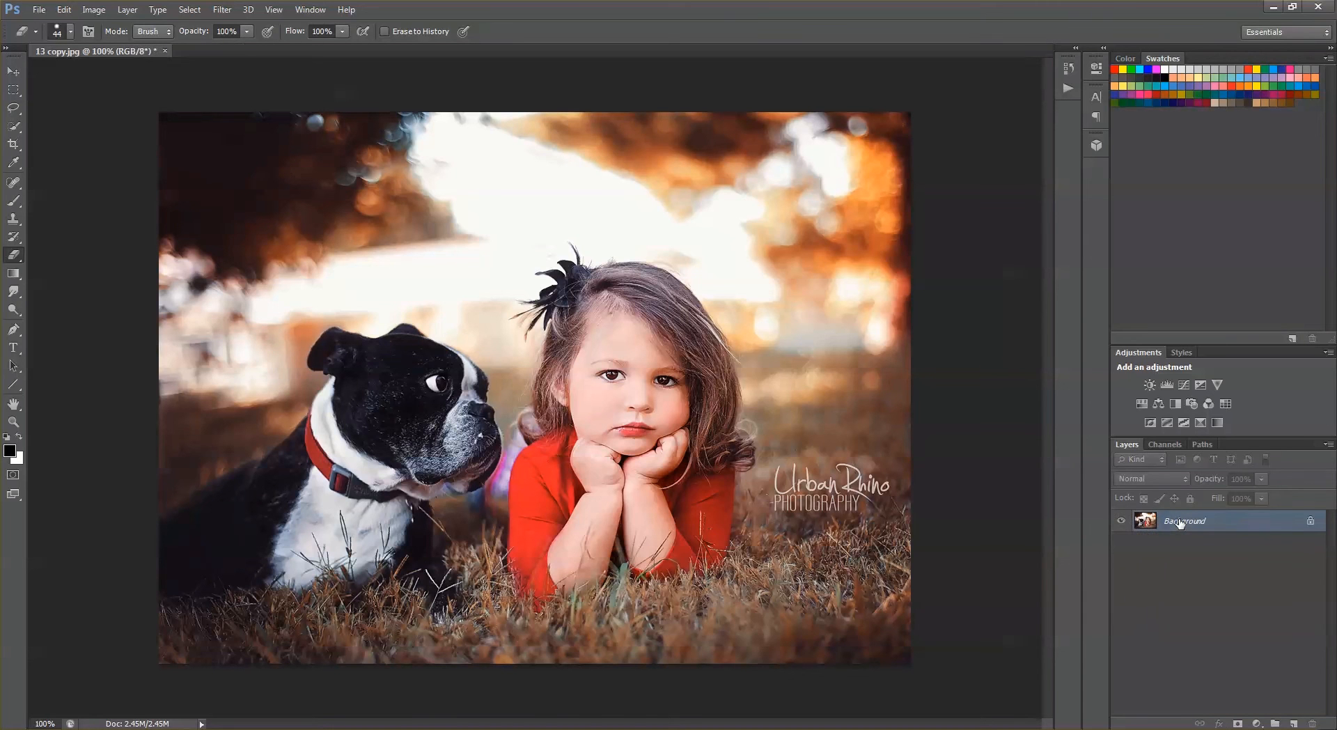